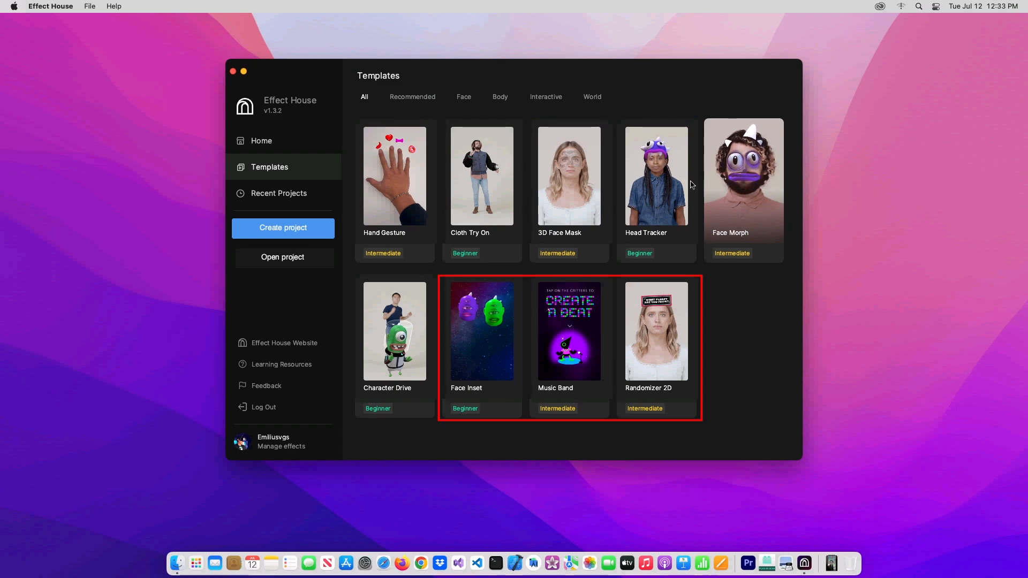
Step: Create a blank project and inspect the properties of its Camera and Directional Light
click(268, 235)
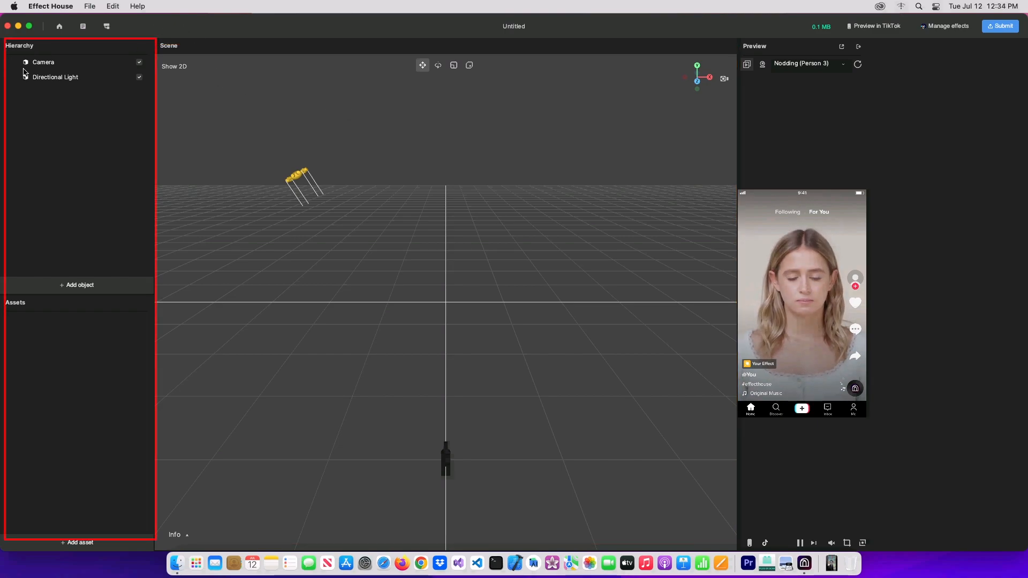
click(47, 63)
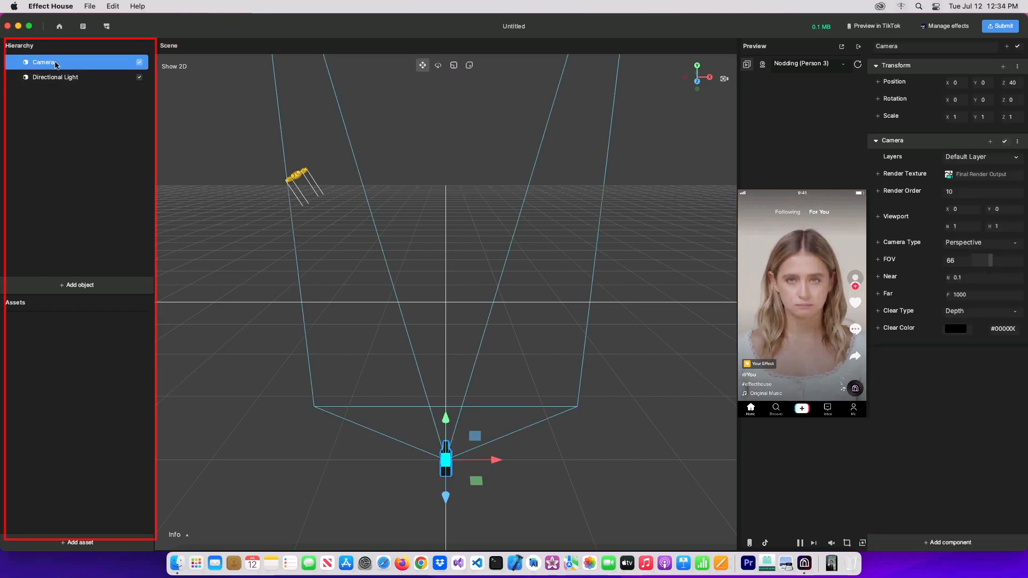
click(47, 79)
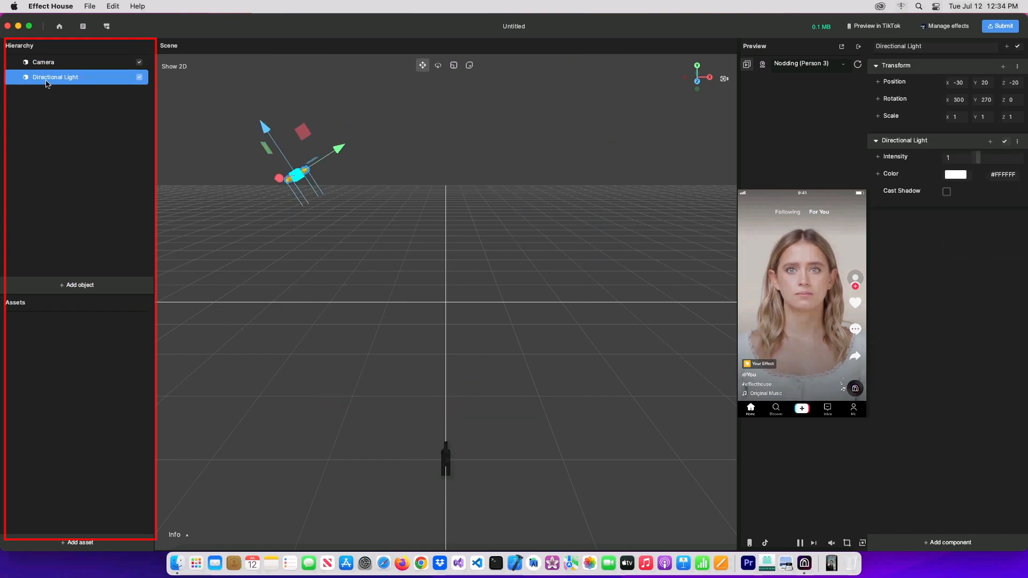
Step: Review the object types that can be added to the scene, including the Scene, 2D and 3D categories
click(79, 287)
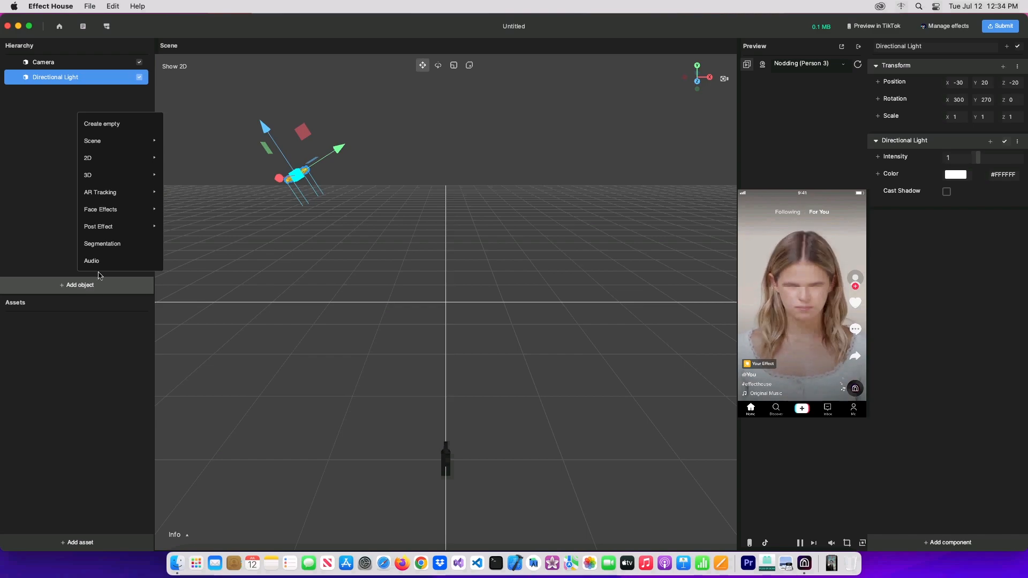
mouse_move(128, 137)
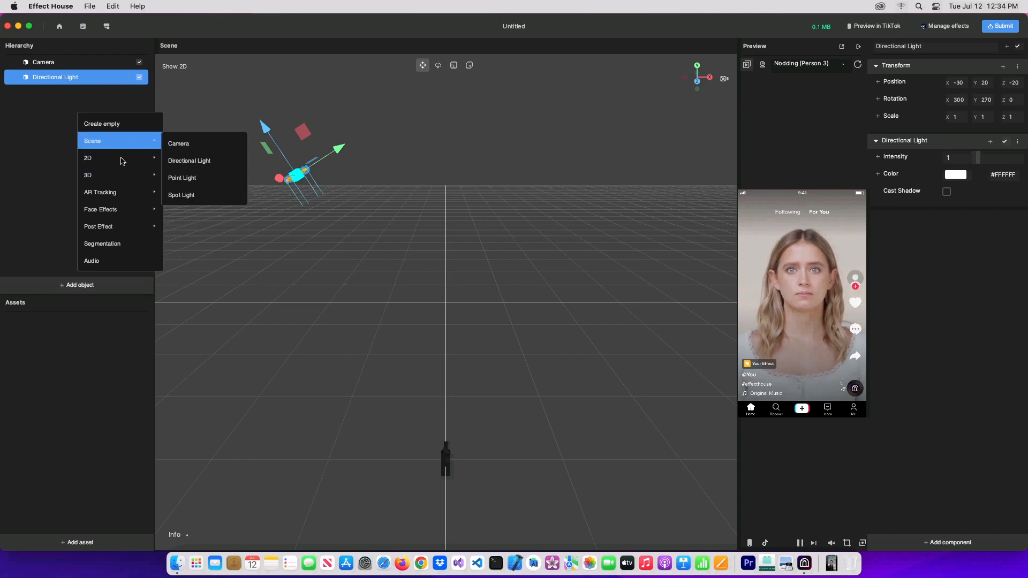
mouse_move(123, 161)
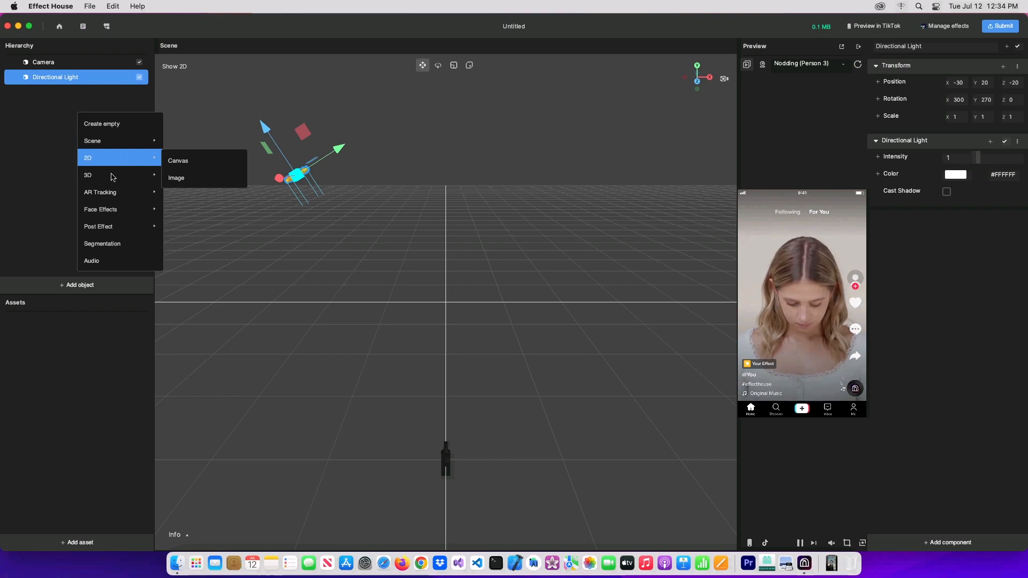
mouse_move(117, 182)
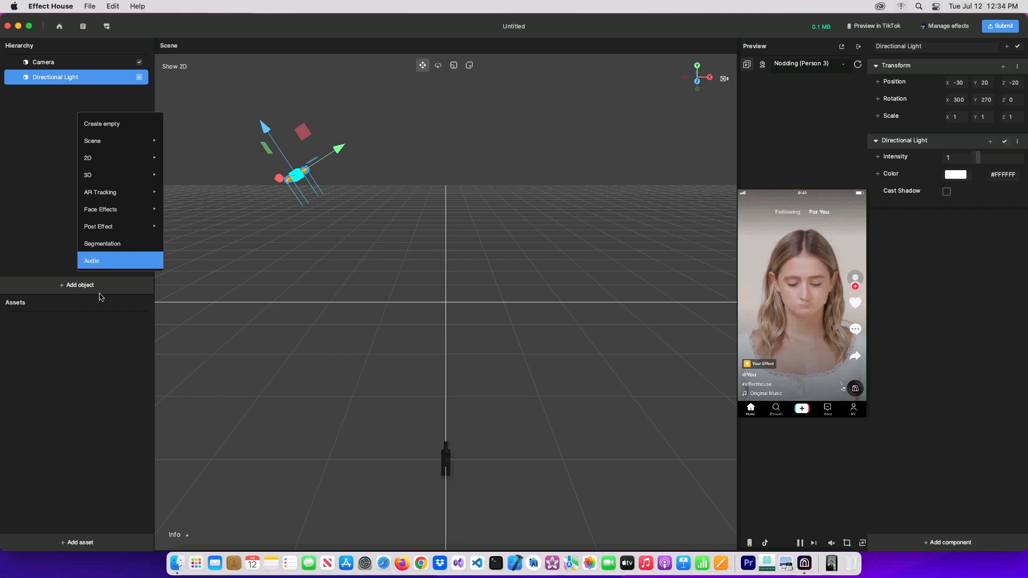
click(92, 376)
click(92, 377)
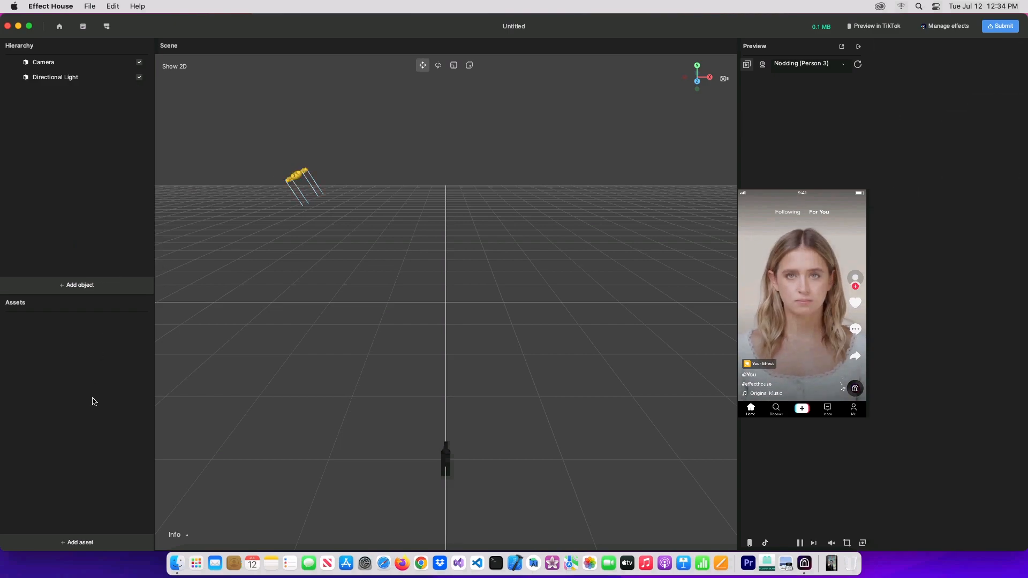
Step: Review the asset types that can be added, including segmentation textures, materials and import options
click(81, 543)
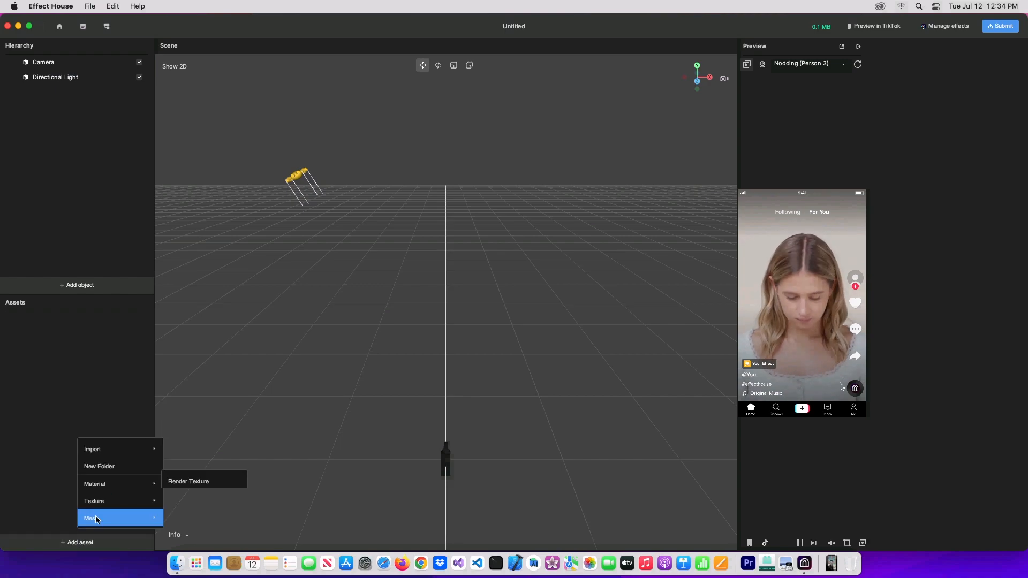
mouse_move(111, 503)
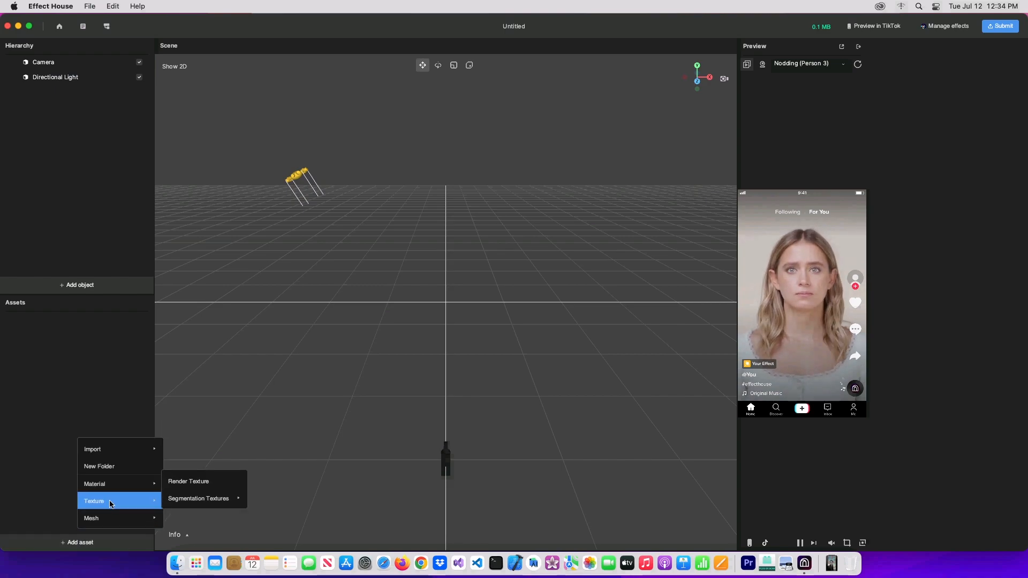
mouse_move(230, 501)
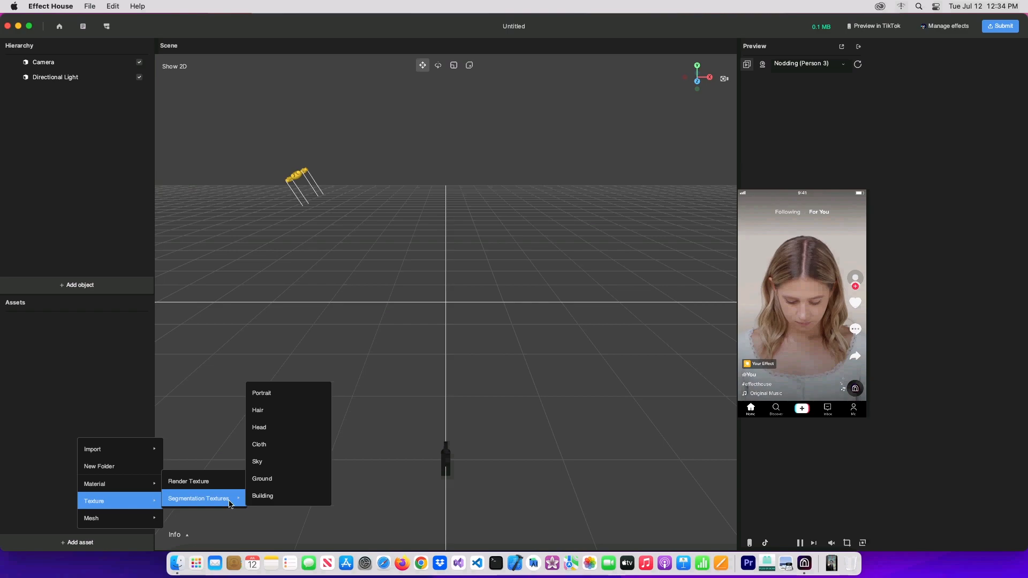
mouse_move(115, 484)
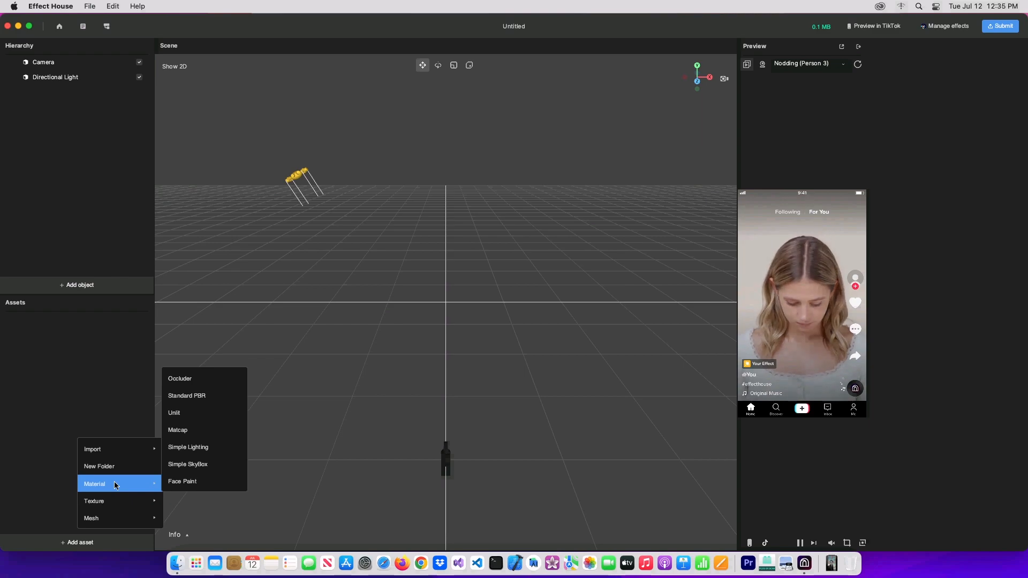
mouse_move(122, 451)
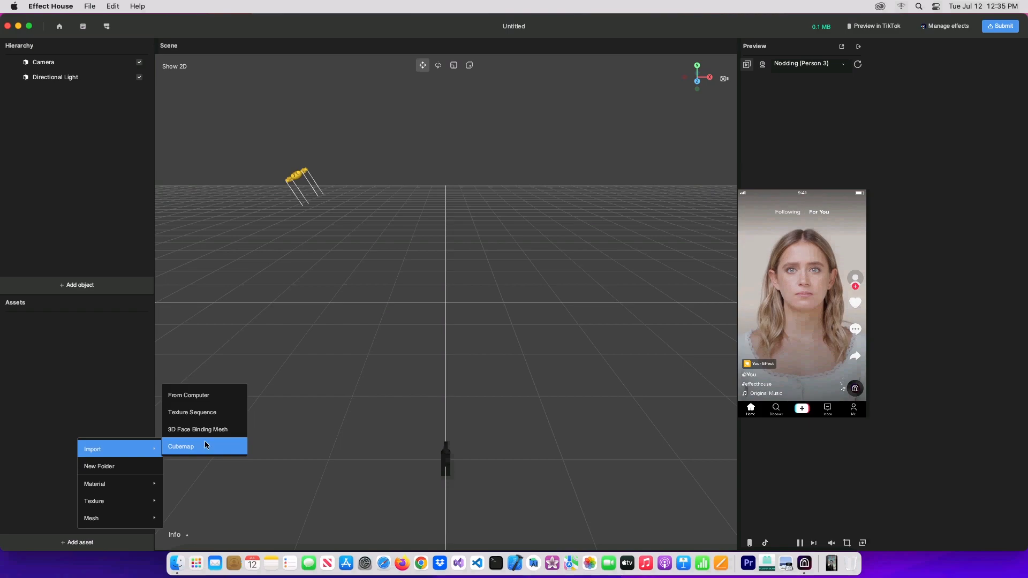
click(89, 376)
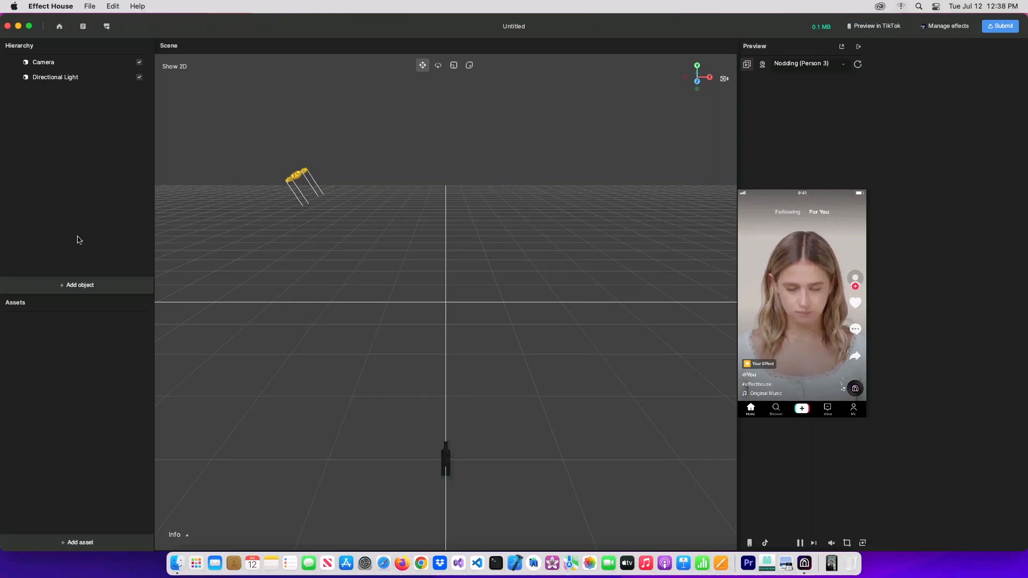
Step: Review the component categories available for the Camera, including Post Effect, Animation, 2D and Utility
click(47, 63)
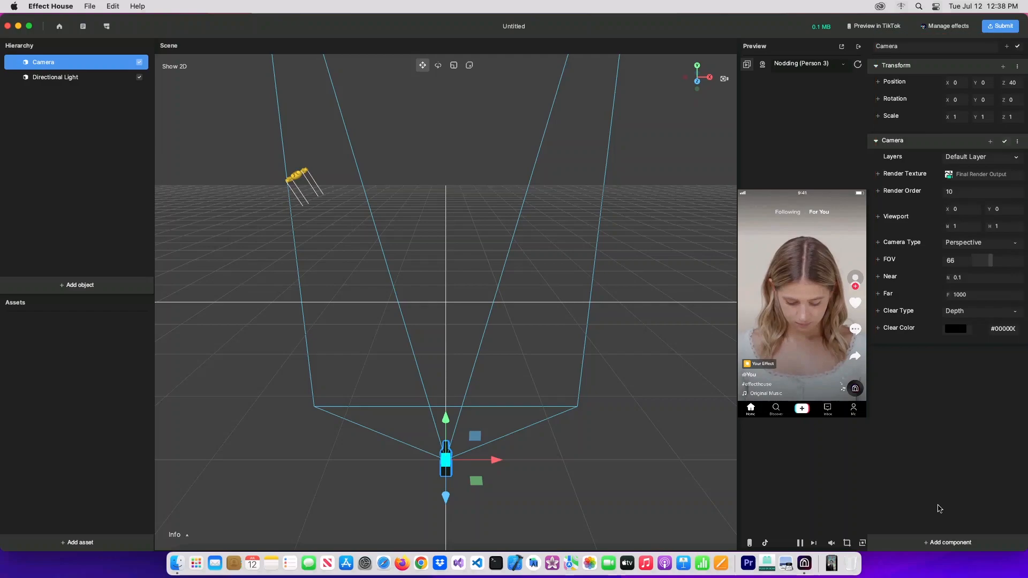
click(950, 543)
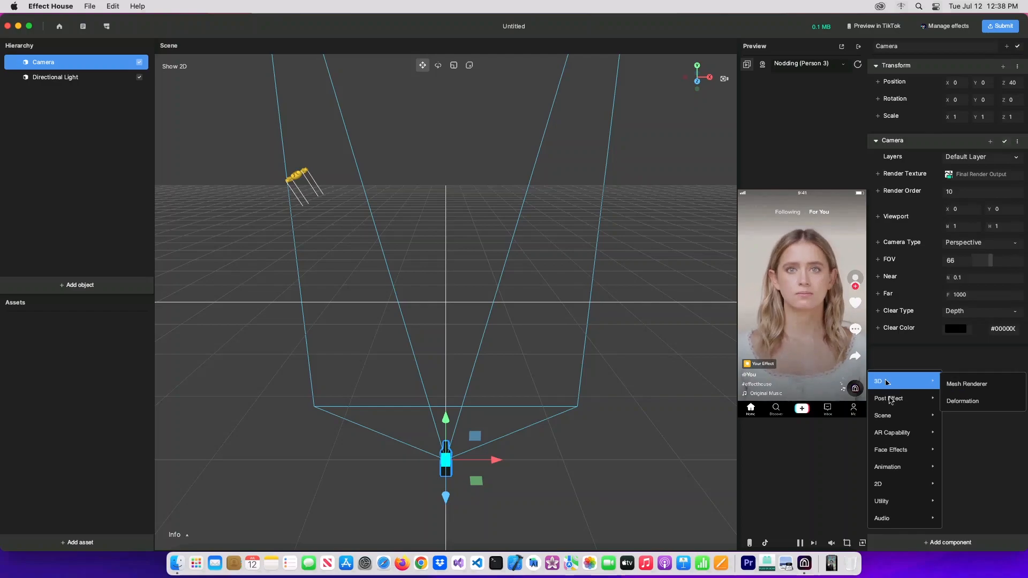
mouse_move(890, 400)
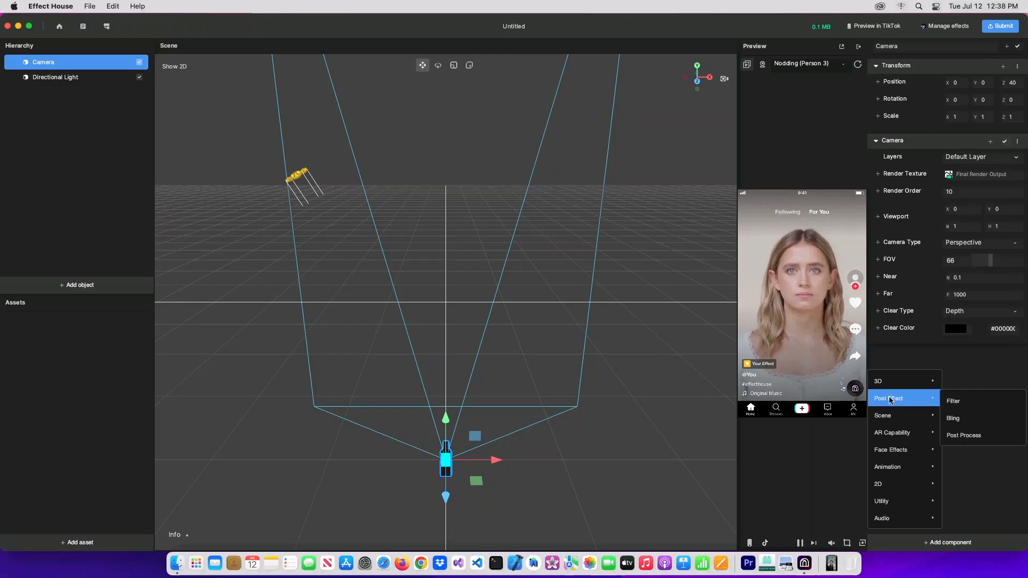
mouse_move(908, 424)
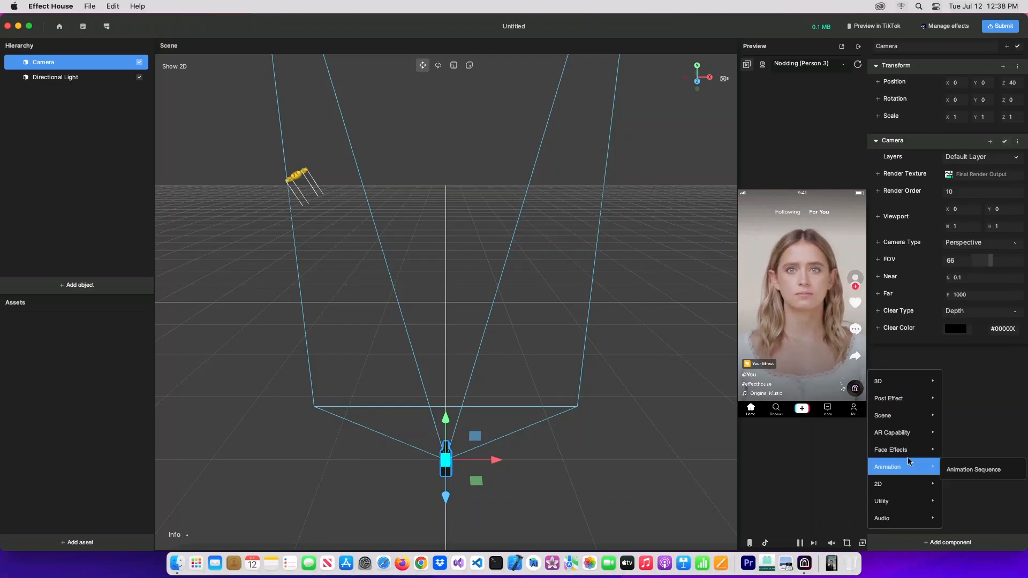
mouse_move(912, 452)
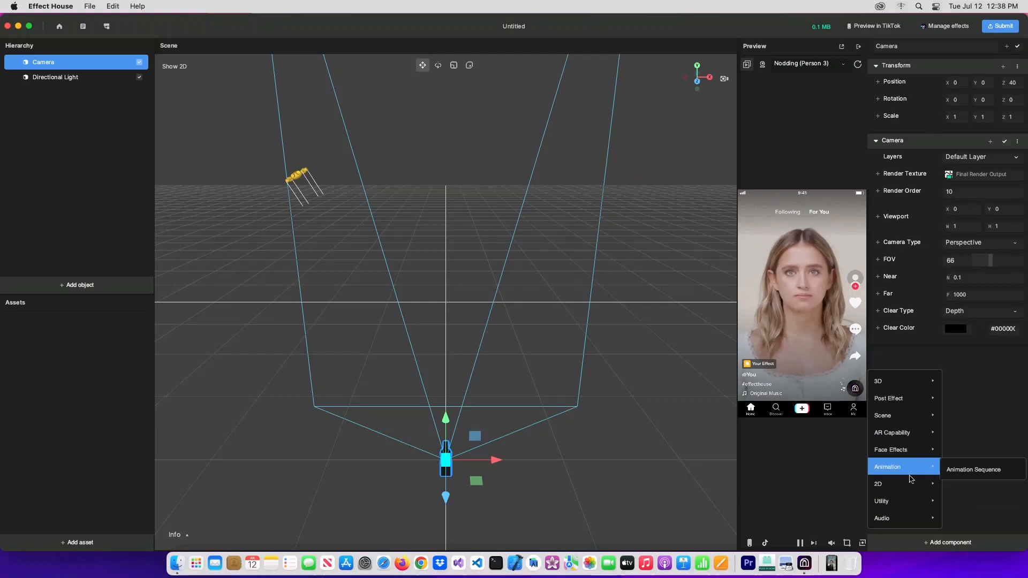
mouse_move(912, 489)
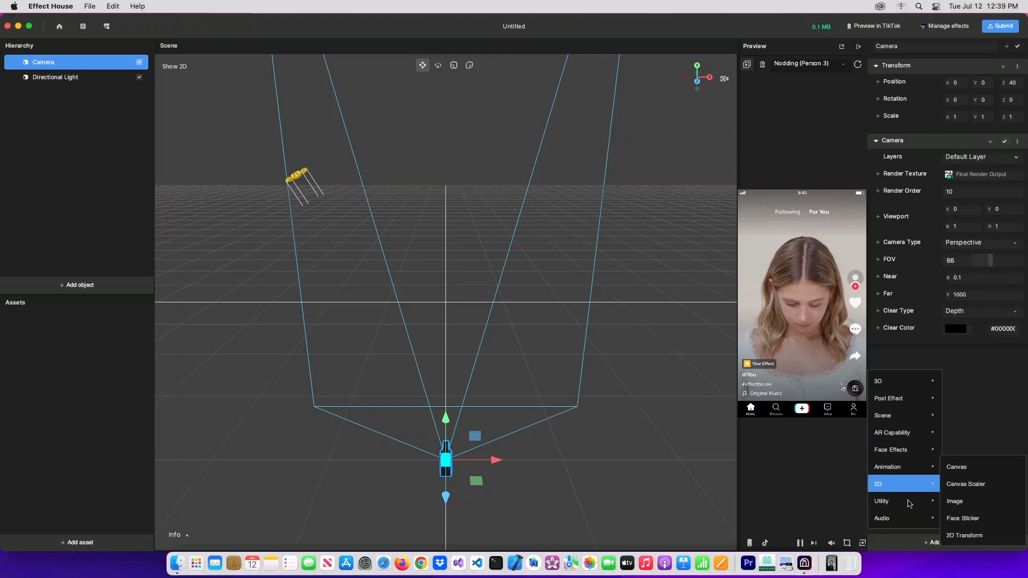
mouse_move(907, 508)
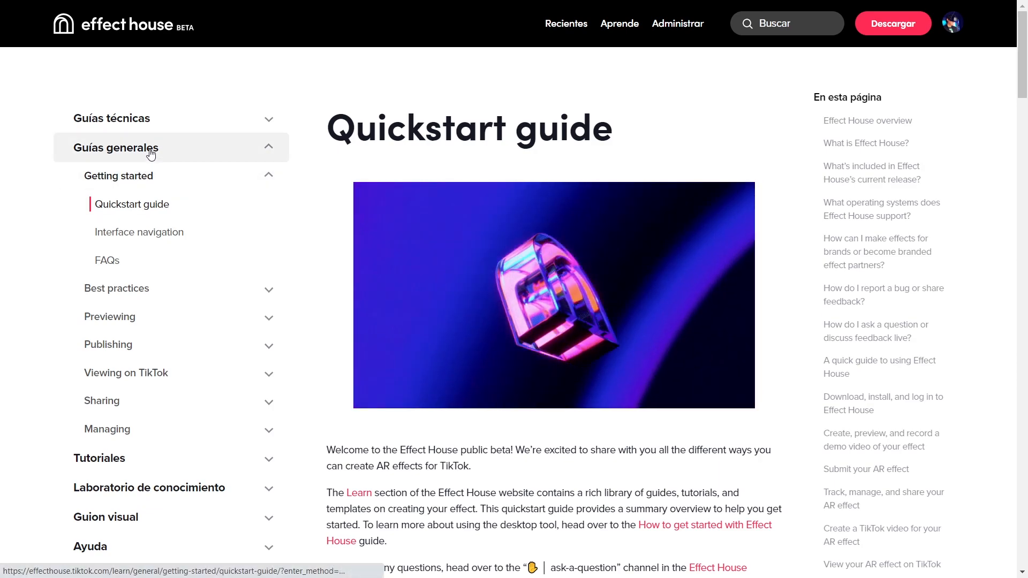
Step: On the Effect House website, browse the technical guides and open the 3D assets preparation guide
click(148, 120)
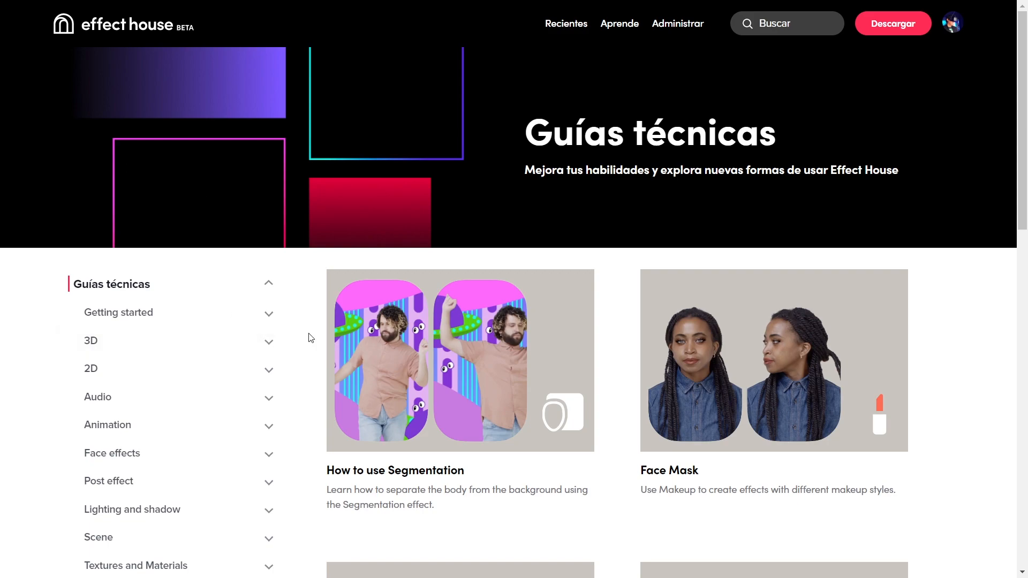
scroll(311, 337, down, 5)
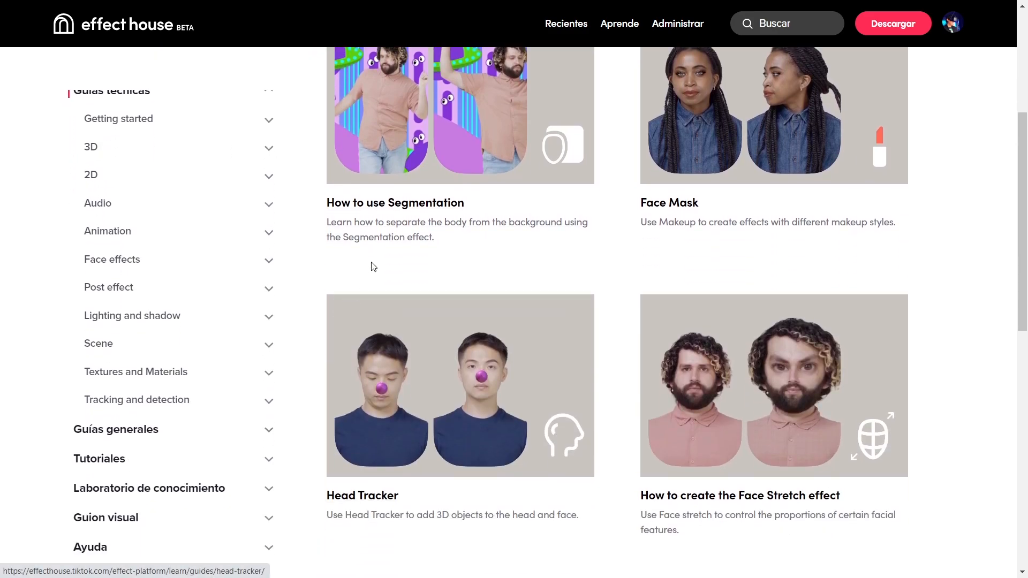
scroll(345, 268, up, 2)
click(111, 147)
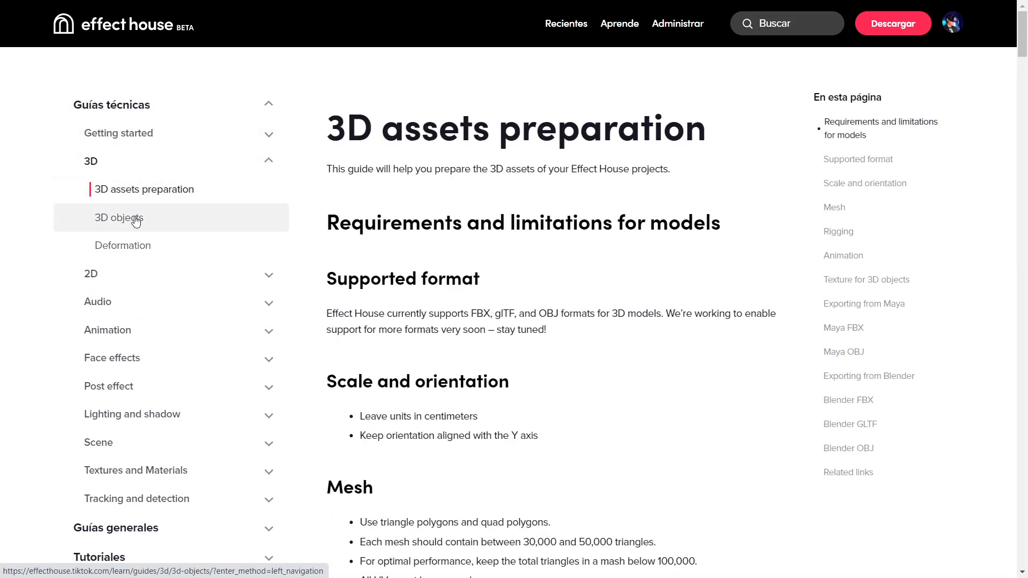
Step: Read the guide's requirements for supported 3D model formats, scale and orientation, and mesh
scroll(591, 311, down, 1)
scroll(591, 310, down, 1)
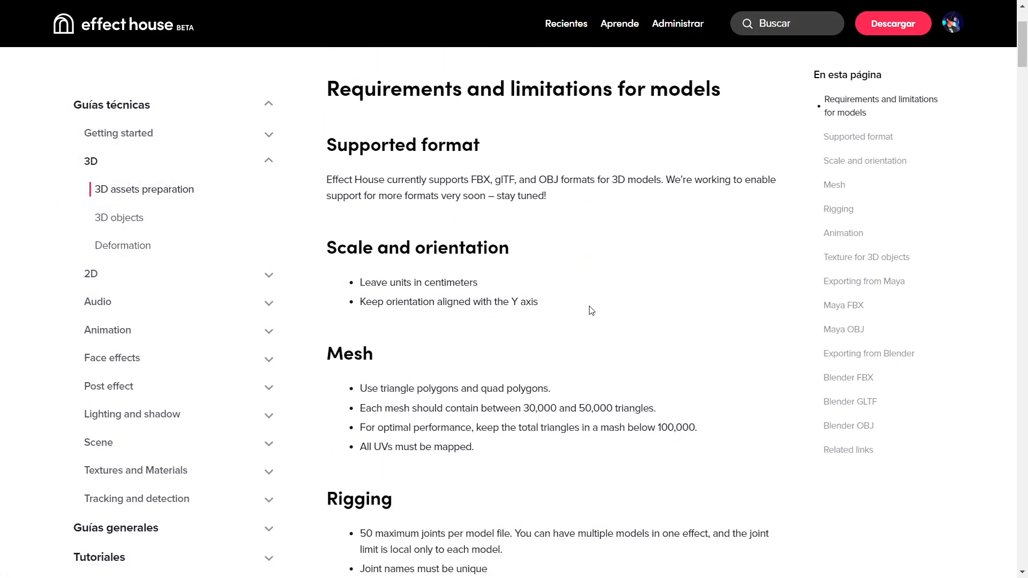
drag(353, 180, 655, 183)
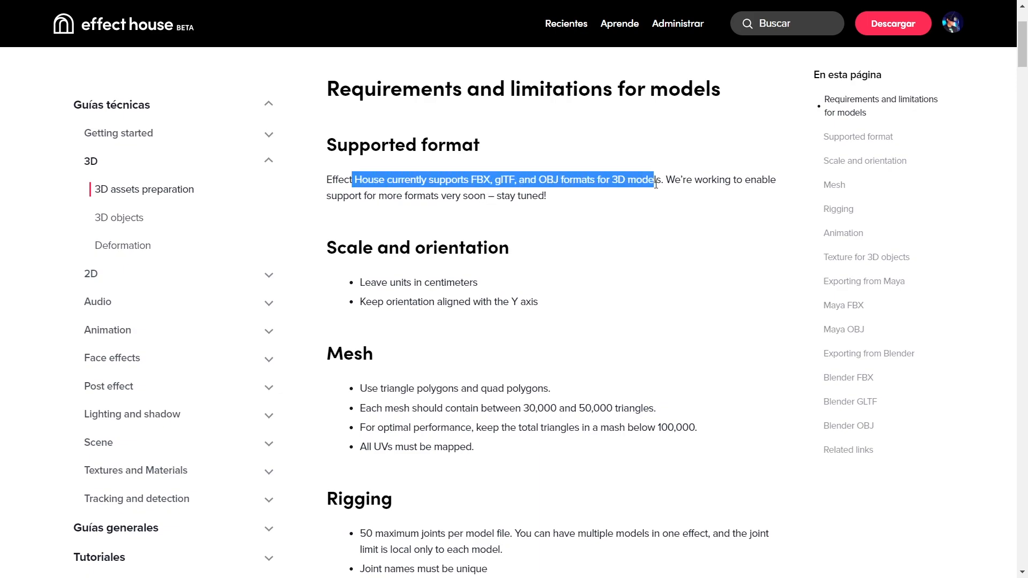
click(617, 202)
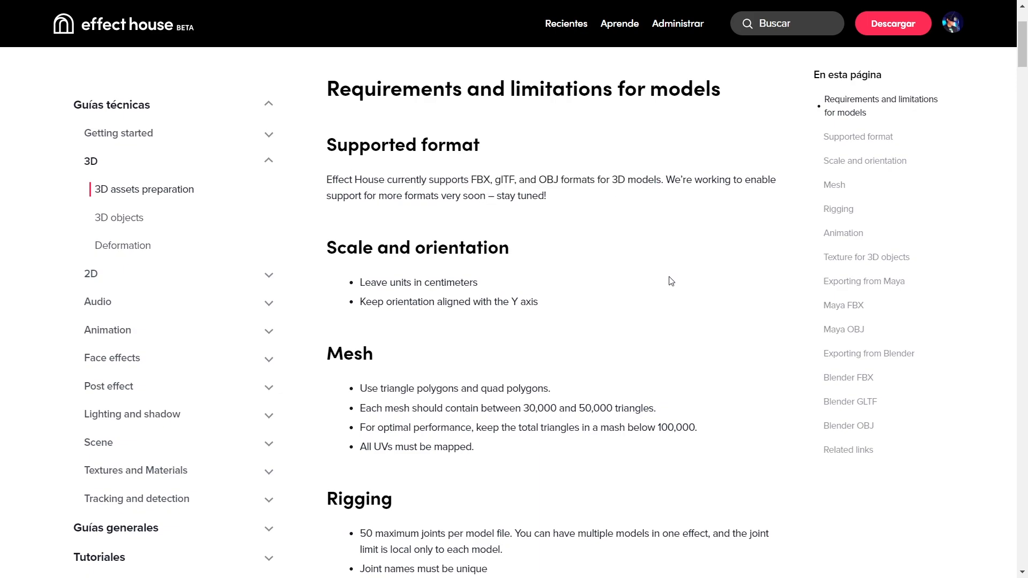
scroll(671, 281, down, 1)
drag(536, 345, 668, 388)
click(670, 392)
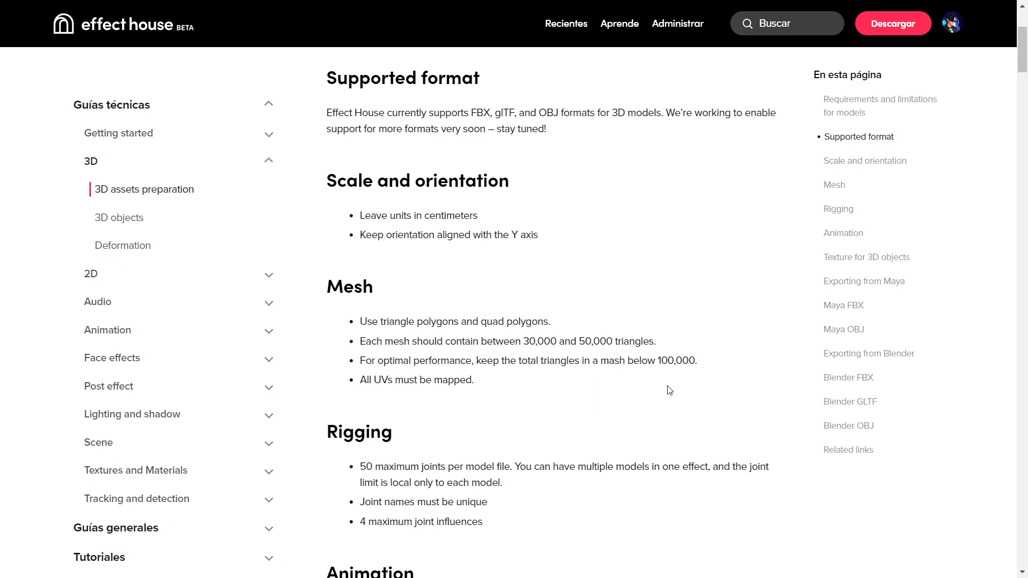
Step: Read the rigging and animation requirements and continue through the Maya FBX export instructions
scroll(659, 383, down, 3)
drag(541, 314, 402, 255)
drag(387, 320, 539, 336)
click(539, 336)
scroll(608, 336, down, 6)
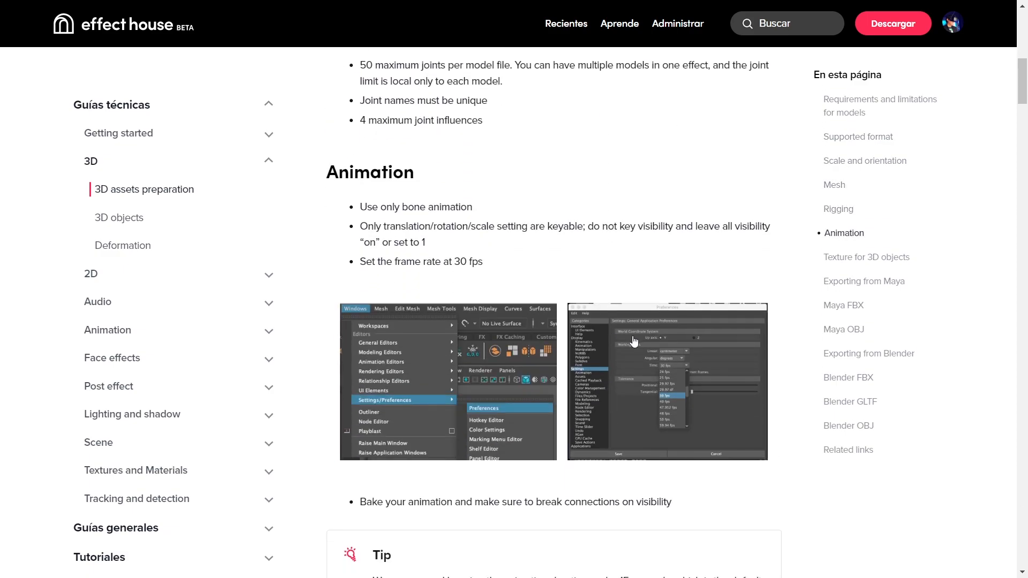
scroll(648, 341, up, 5)
scroll(646, 349, down, 10)
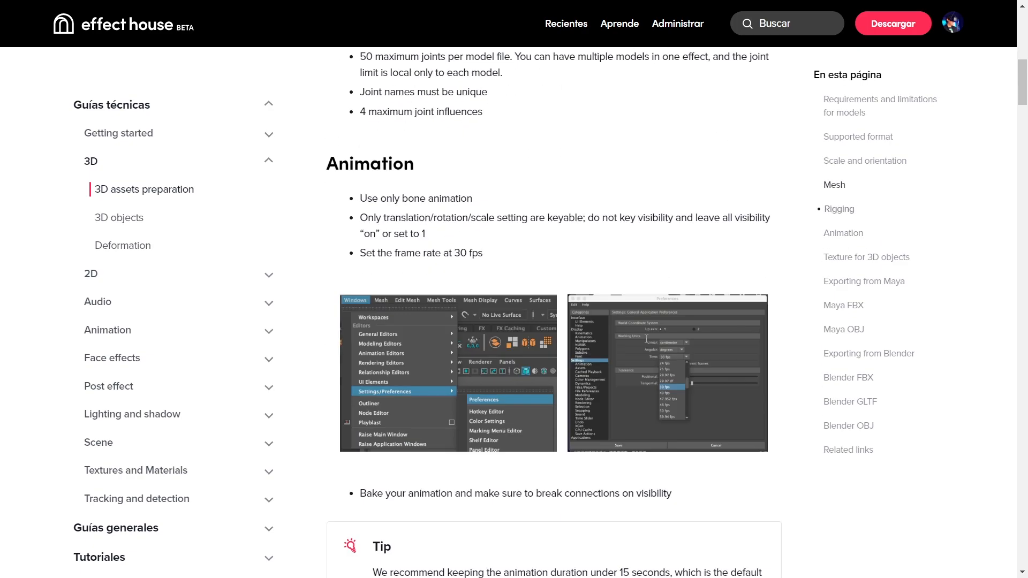
scroll(644, 347, down, 5)
scroll(648, 353, down, 3)
scroll(493, 362, down, 5)
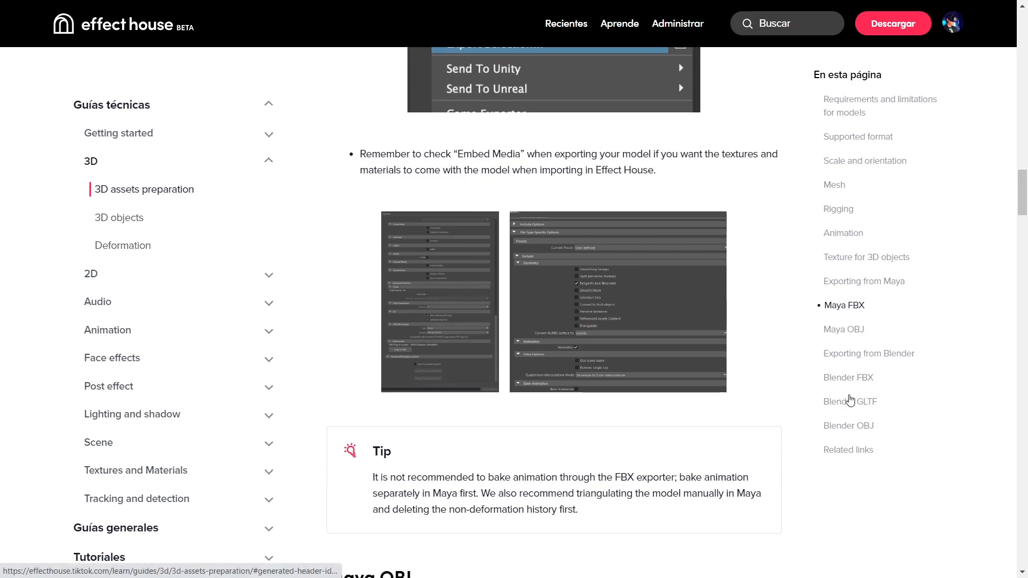
Step: Go to the Exporting from Blender section and examine the recommended Blender FBX export settings
click(857, 378)
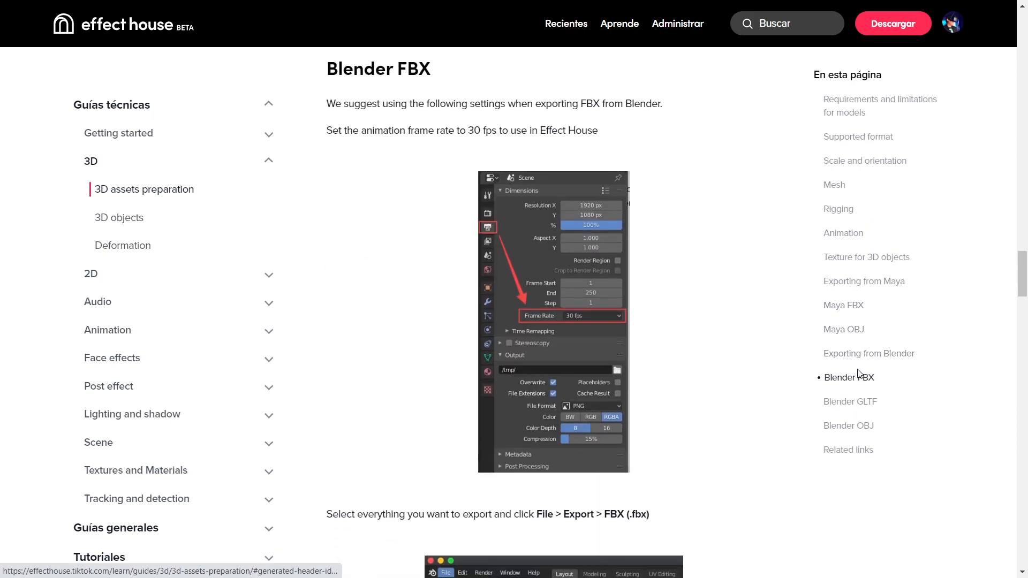
click(851, 356)
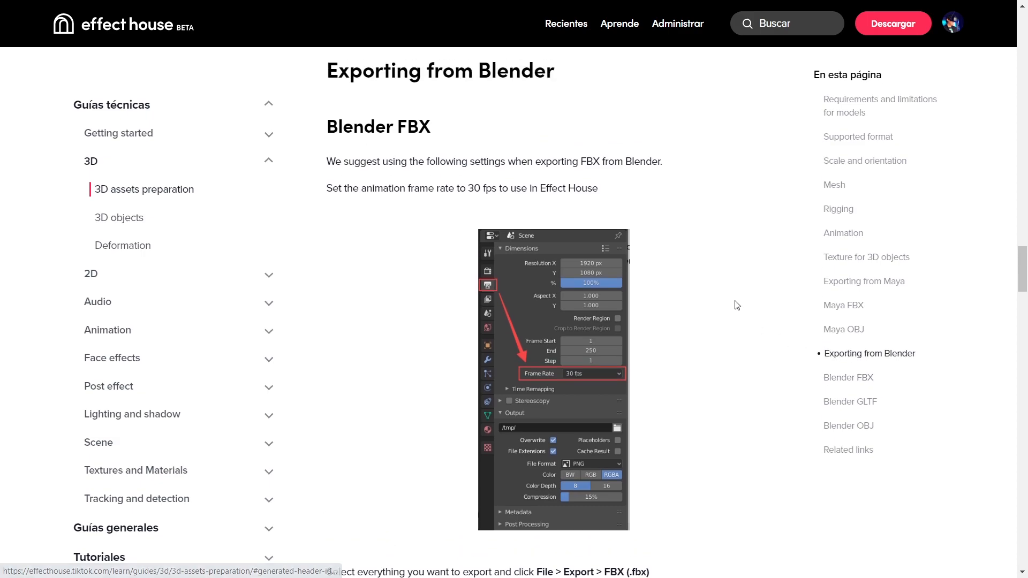
scroll(735, 304, down, 10)
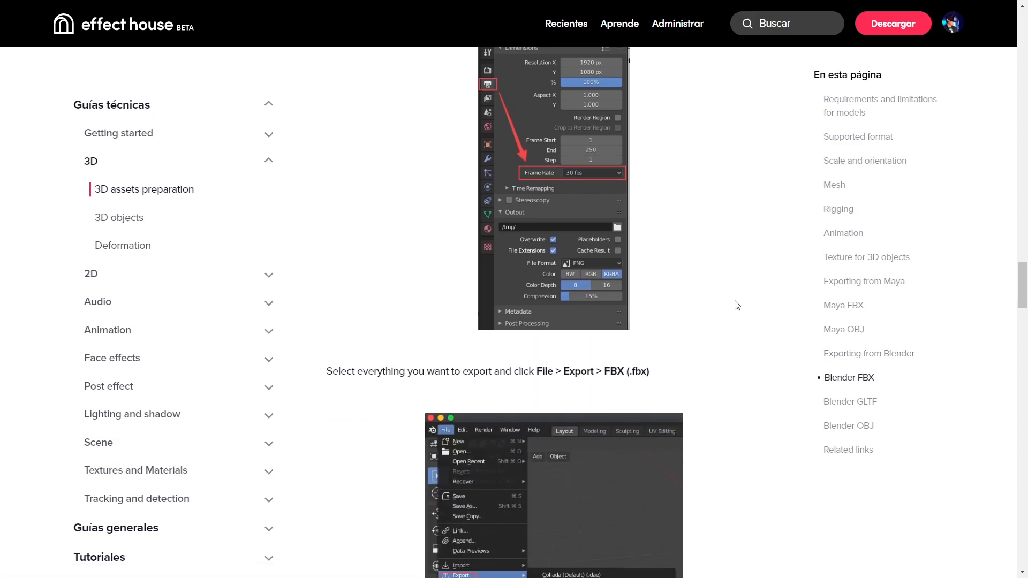
scroll(736, 298, down, 15)
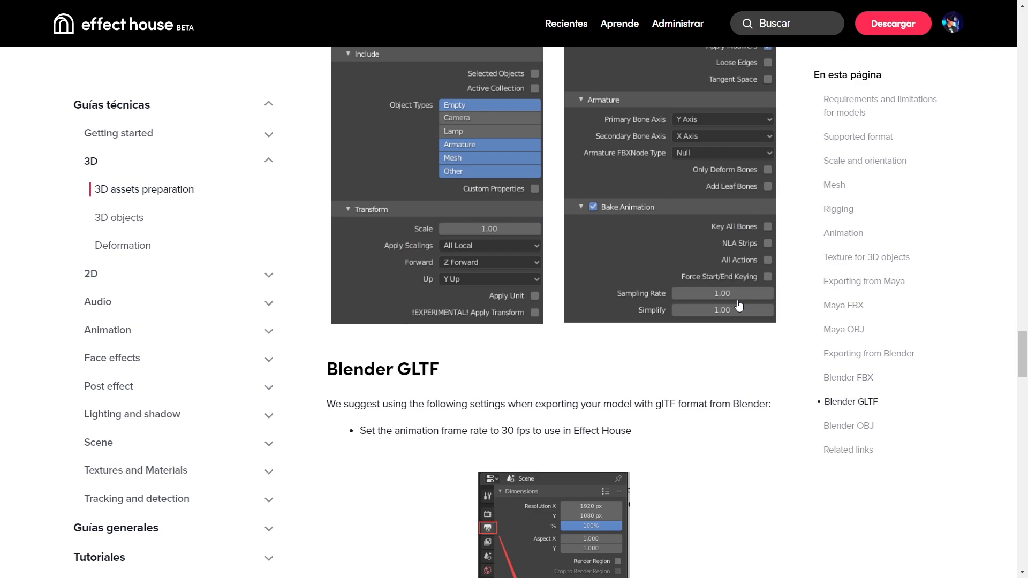
Step: Finish viewing the guide's Blender GLTF export section and browse the Sketchfab results for "crown low poly"
scroll(744, 324, down, 6)
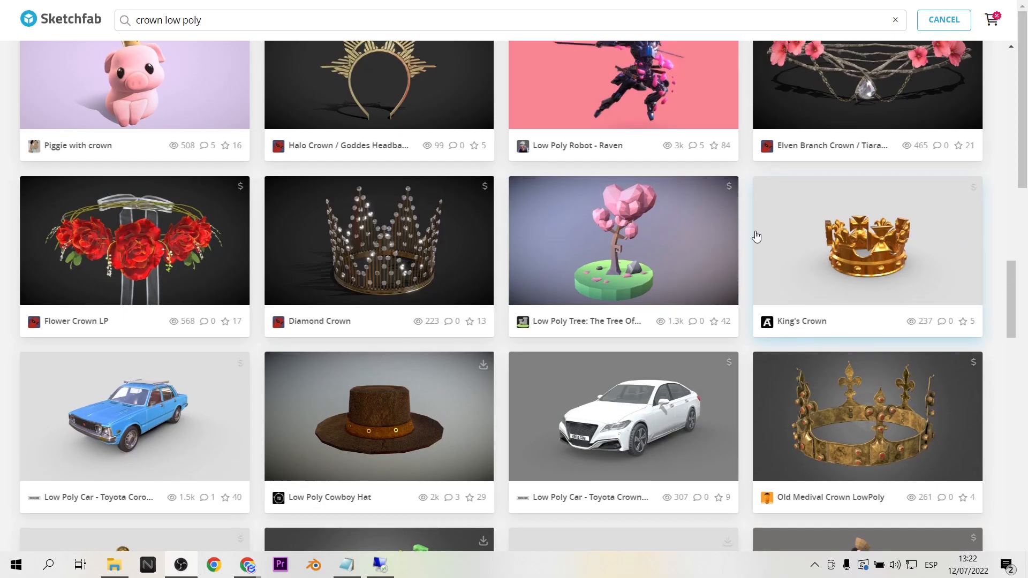
scroll(545, 262, up, 15)
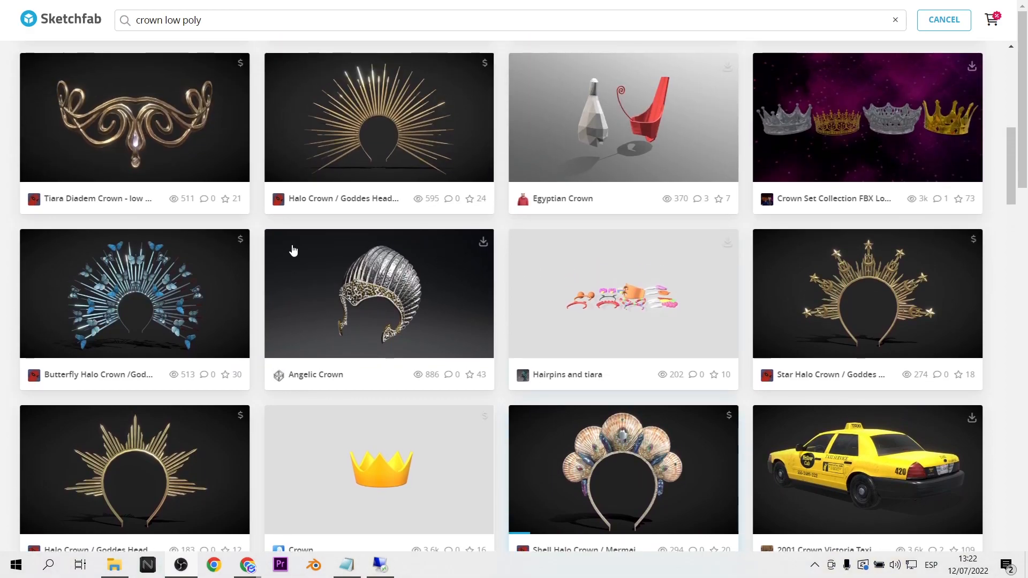
scroll(381, 292, down, 5)
scroll(382, 292, down, 17)
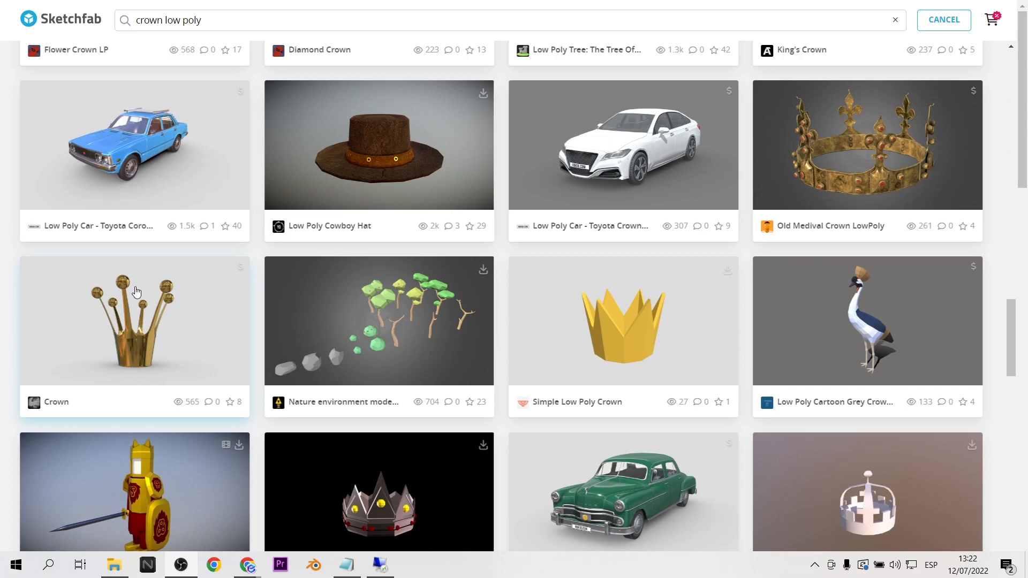
Step: Open the Simple Low Poly Crown model on Sketchfab and start its 3D model download
click(599, 316)
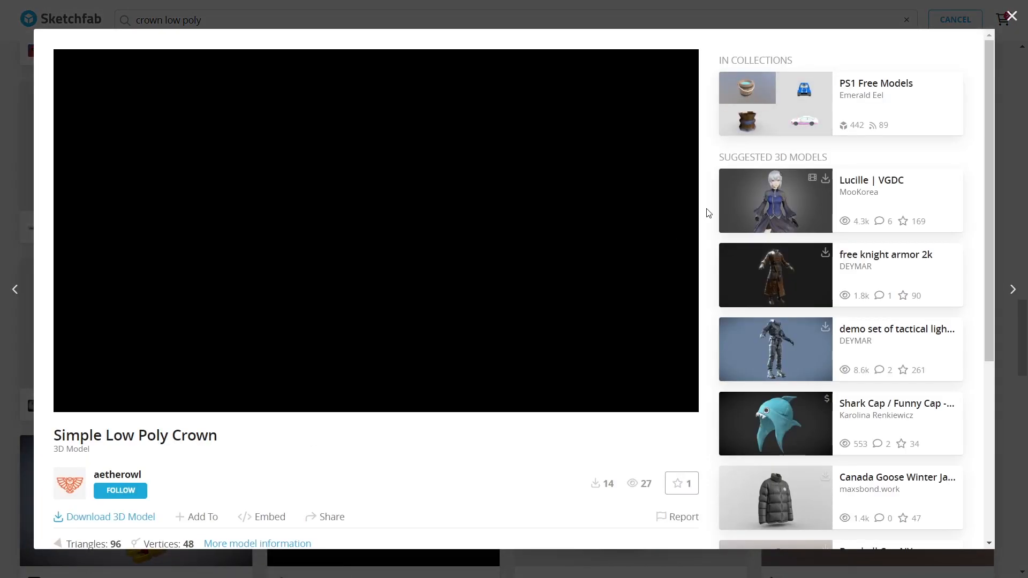
scroll(706, 213, down, 1)
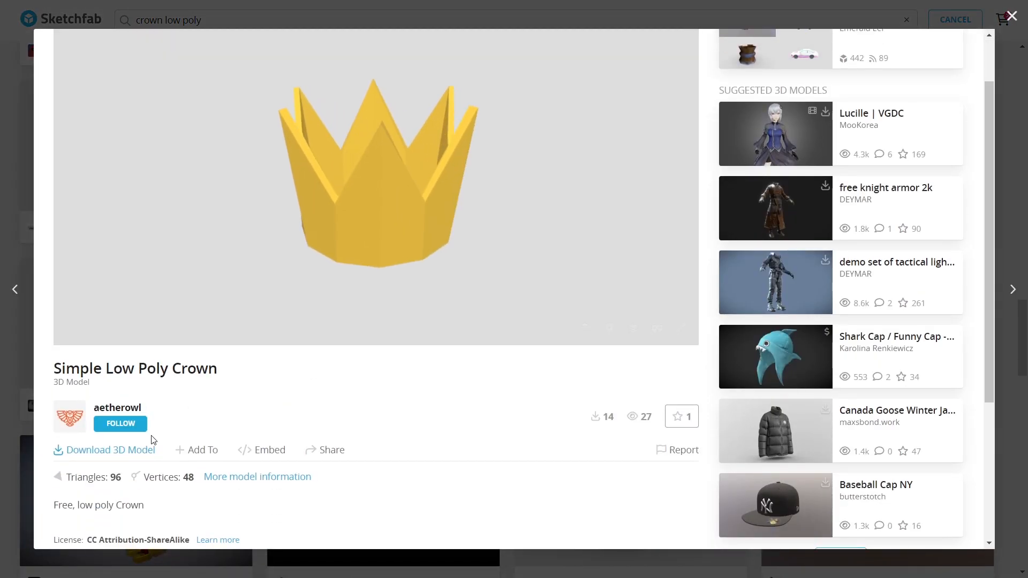
click(130, 450)
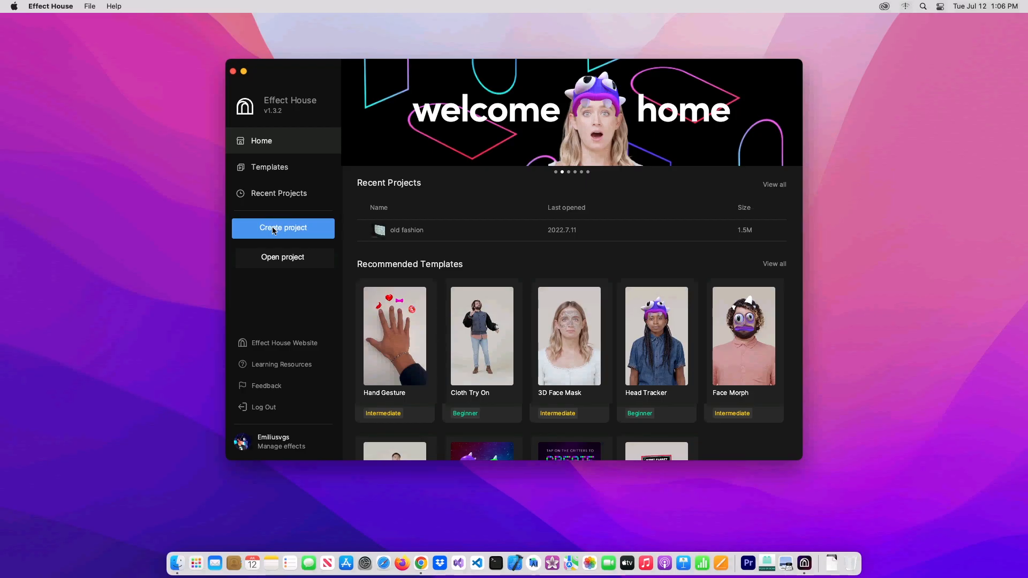
Step: Switch to Effect House, create a new project and add a Head Tracker object to the scene
click(274, 229)
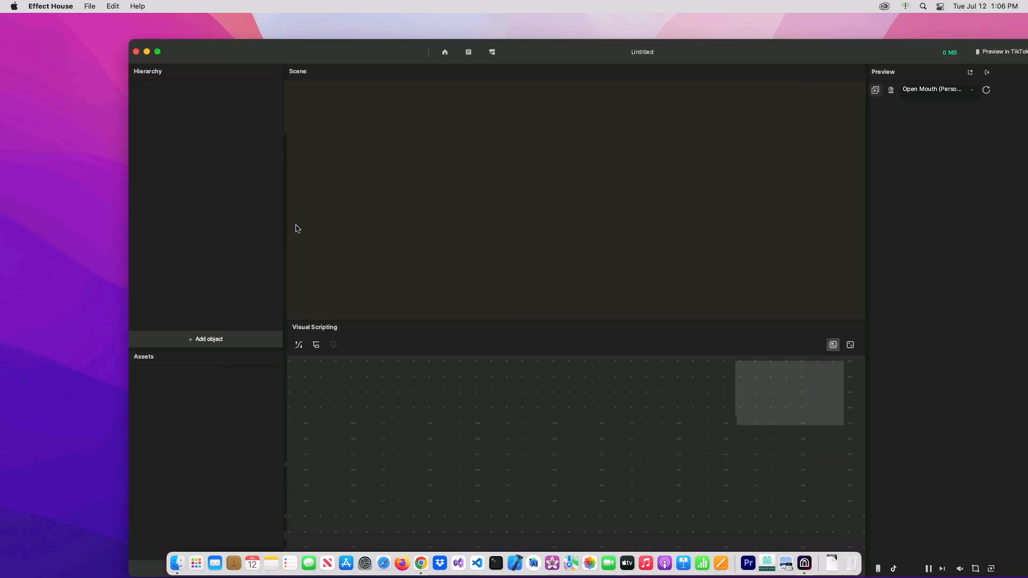
drag(324, 48, 197, 38)
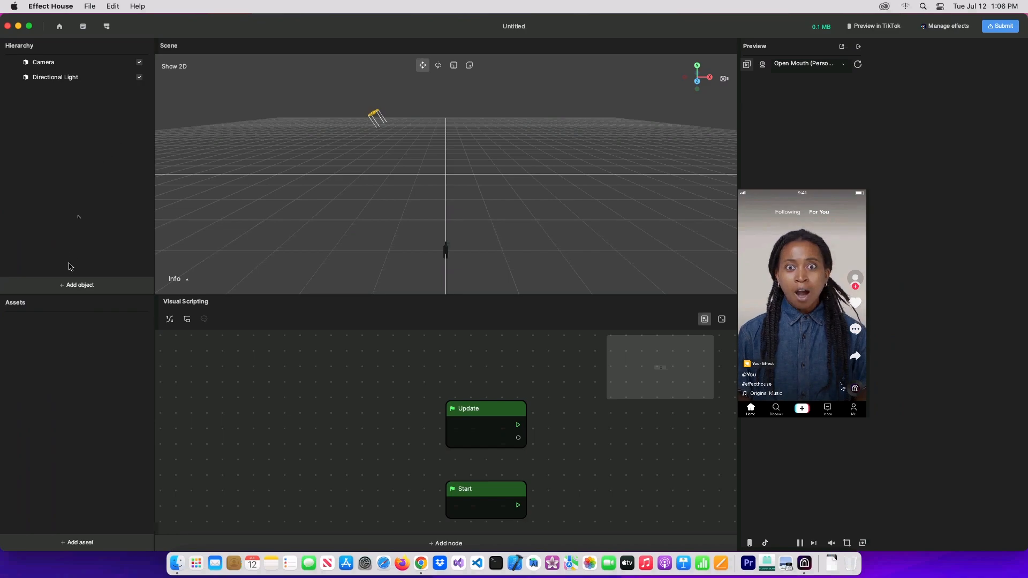
click(75, 285)
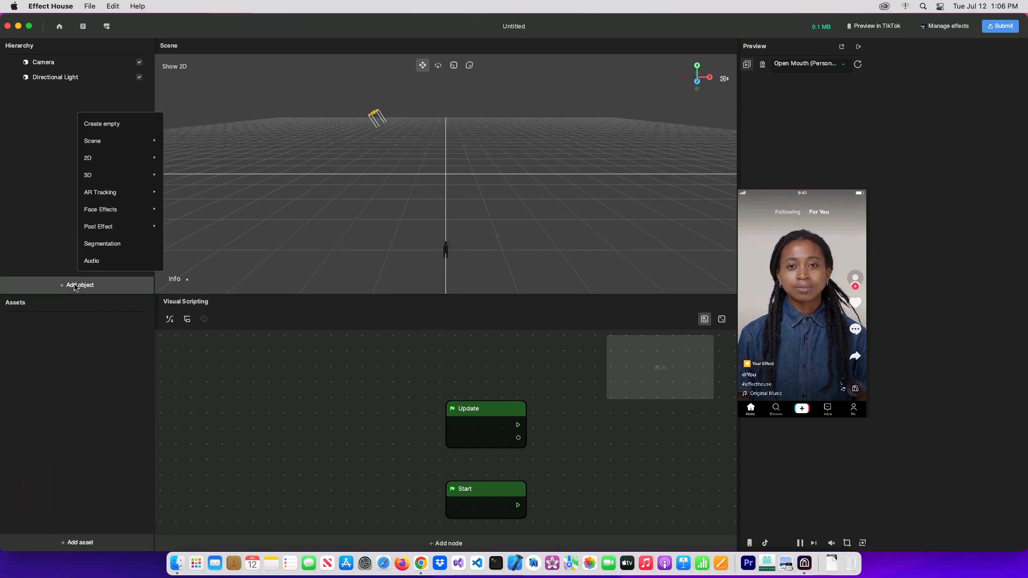
mouse_move(134, 197)
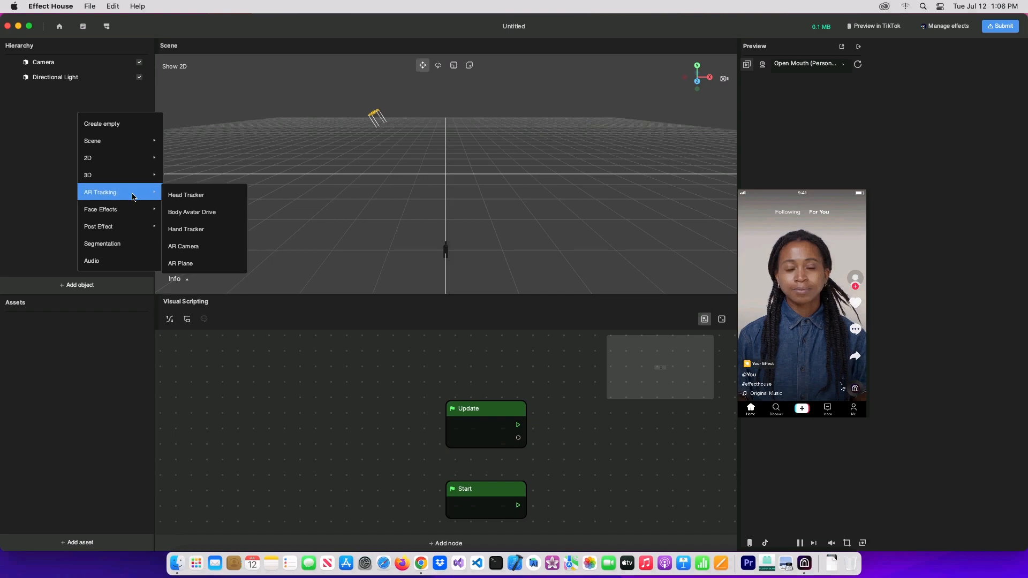
click(197, 196)
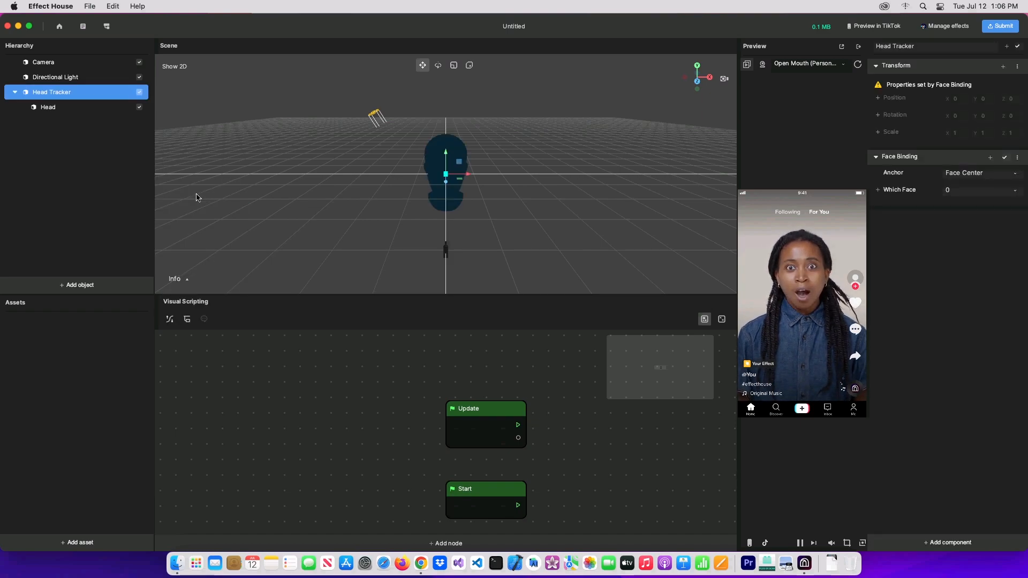
Step: Select the Head object under Head Tracker and hide the Visual Scripting area to enlarge the scene view
click(47, 111)
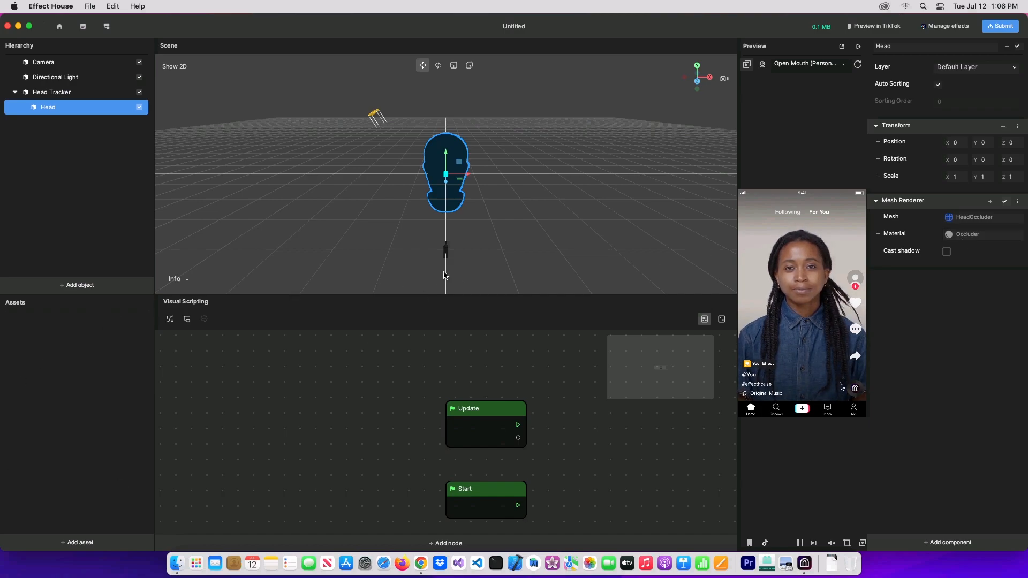
scroll(502, 225, up, 2)
right_drag(497, 231, 434, 230)
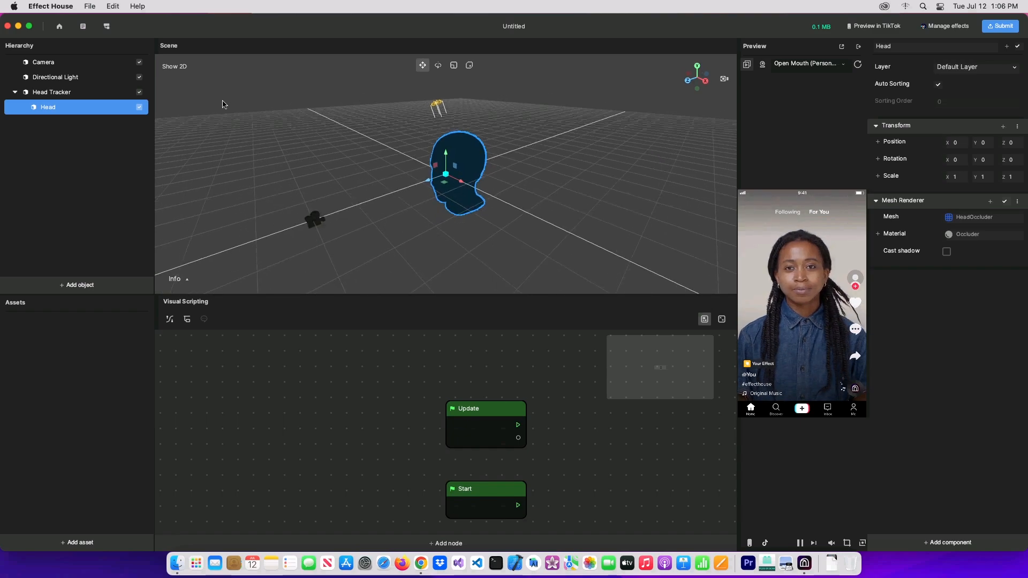
click(107, 26)
right_drag(566, 355, 598, 362)
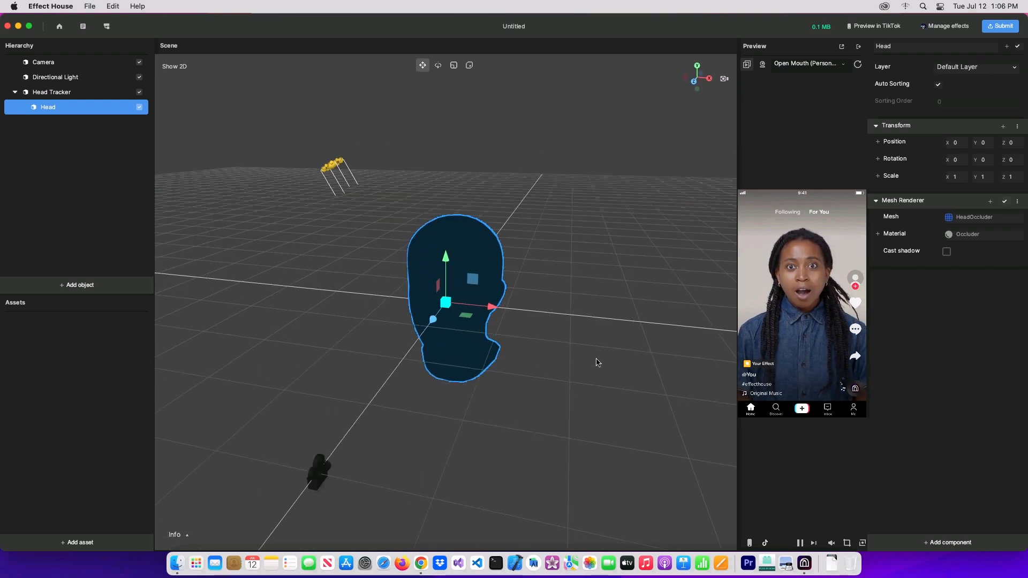
Step: Add an Unlit material to the assets and set its albedo color to red, #FF372C
click(80, 543)
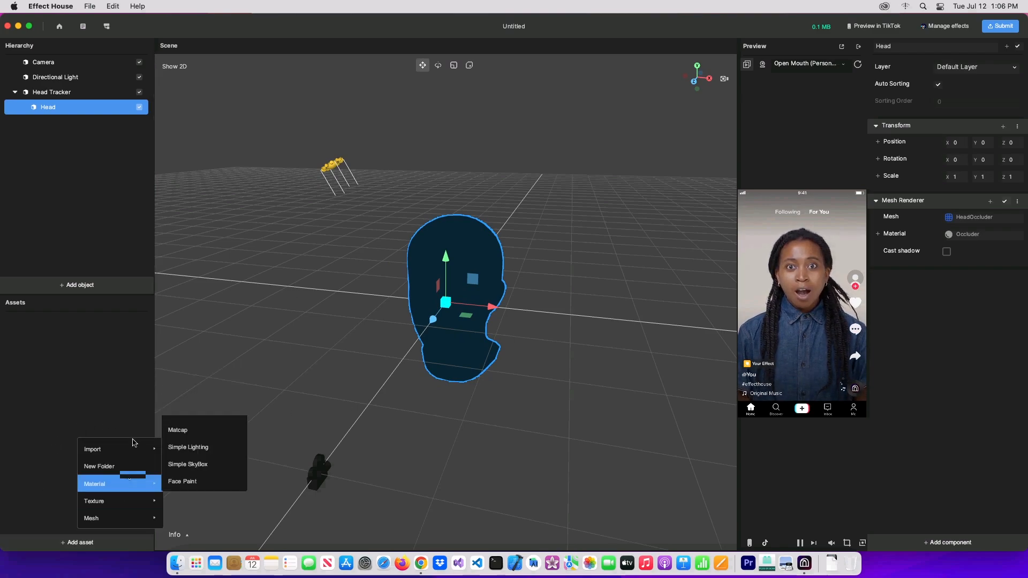
mouse_move(107, 484)
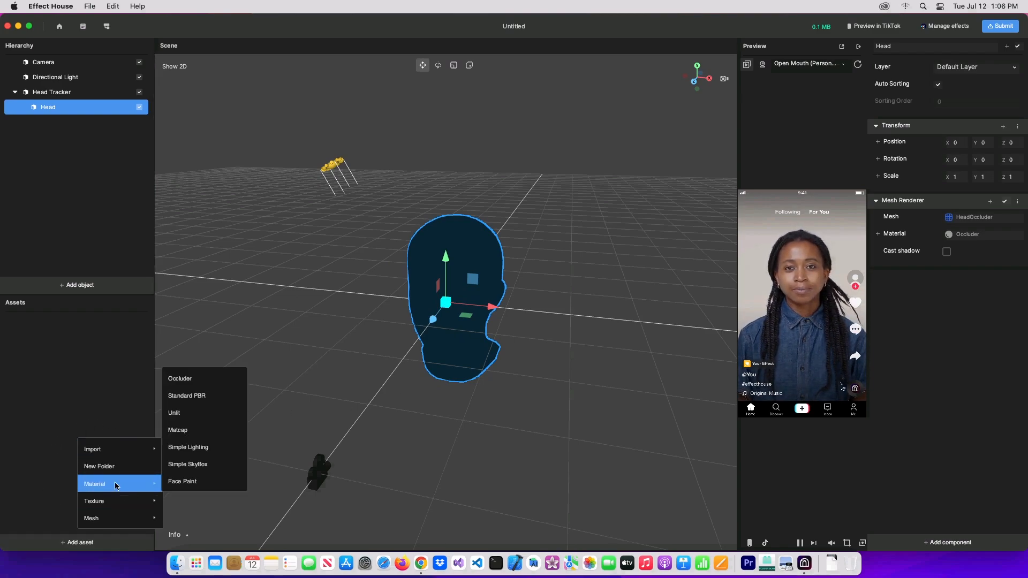
click(182, 413)
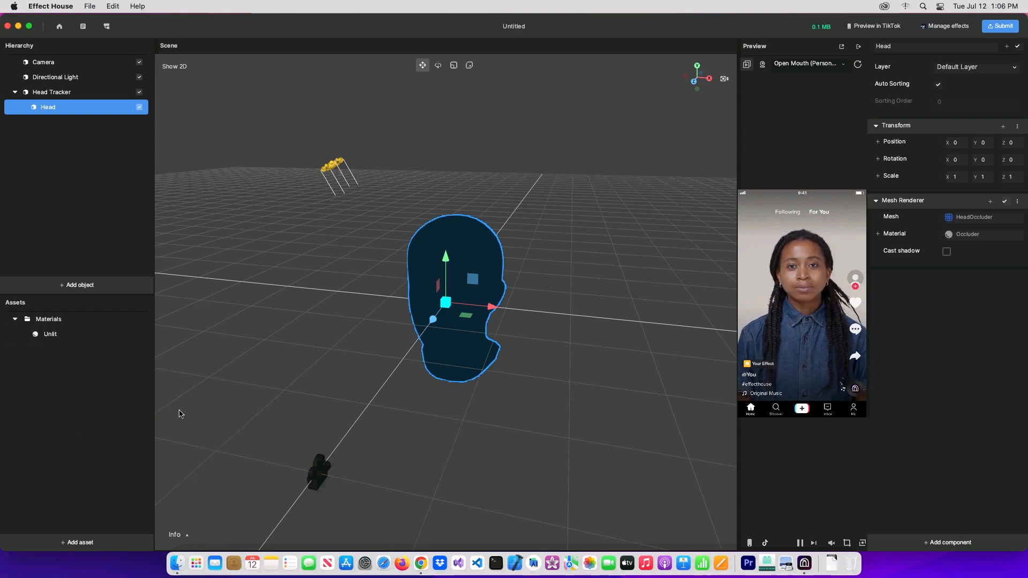
click(42, 336)
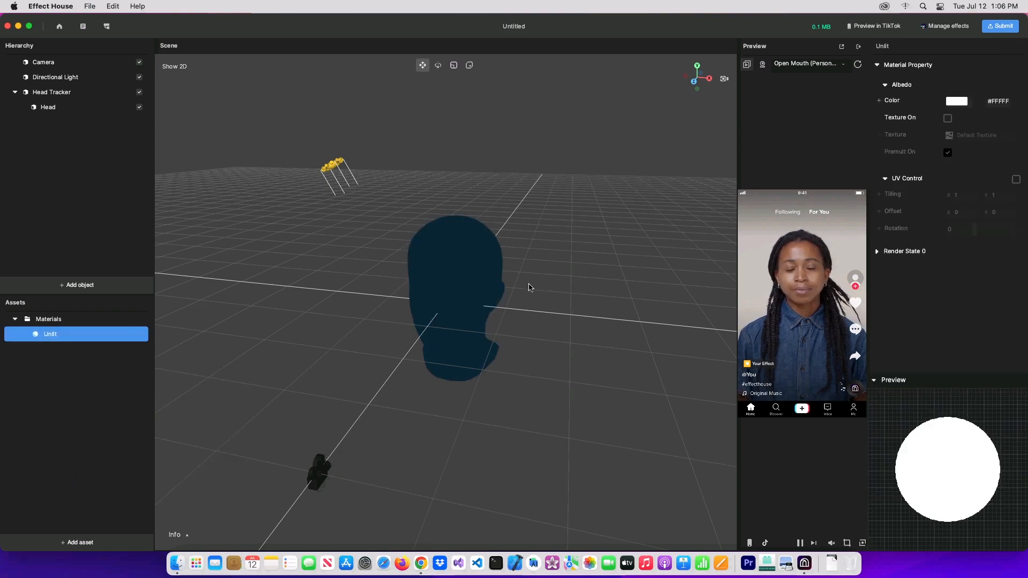
click(954, 103)
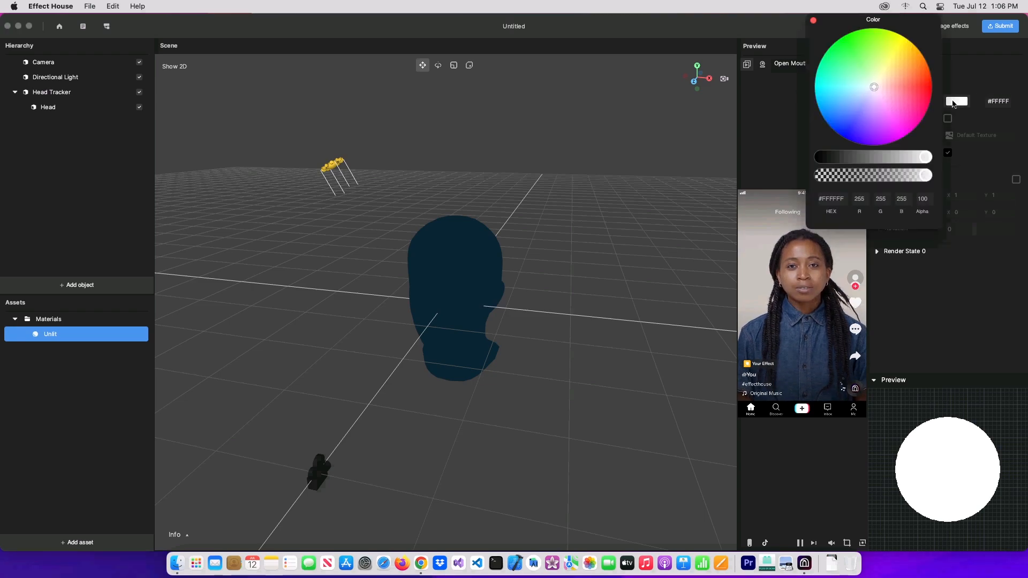
drag(913, 101, 923, 86)
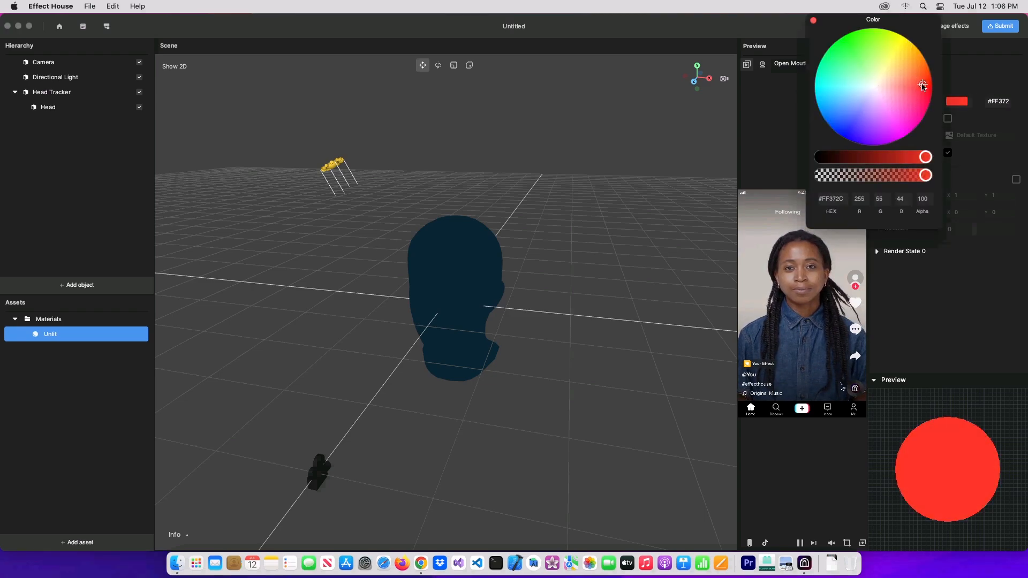
click(814, 21)
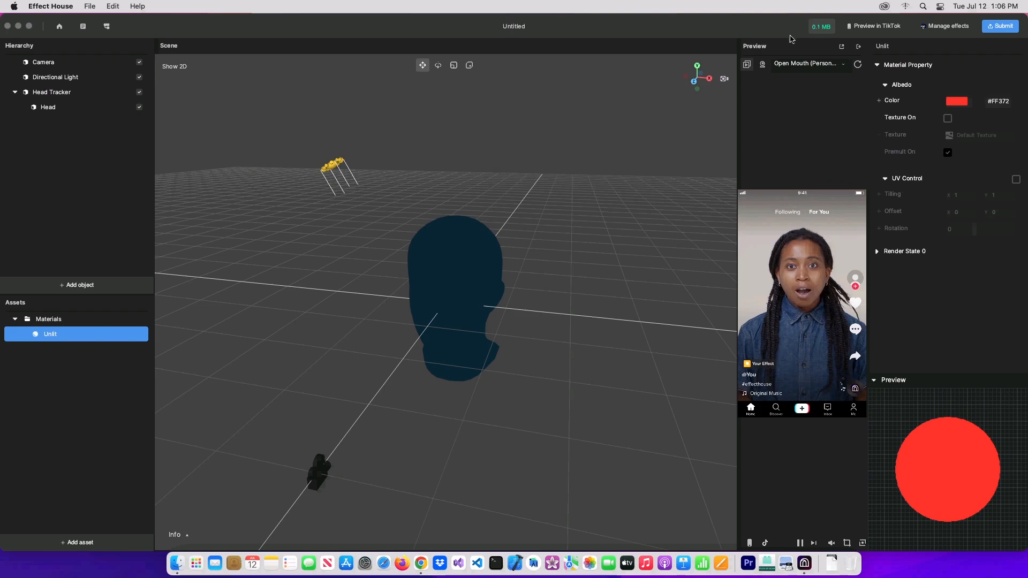
Step: Assign the Unlit material to the Head object's Mesh Renderer in place of the Occluder
click(38, 109)
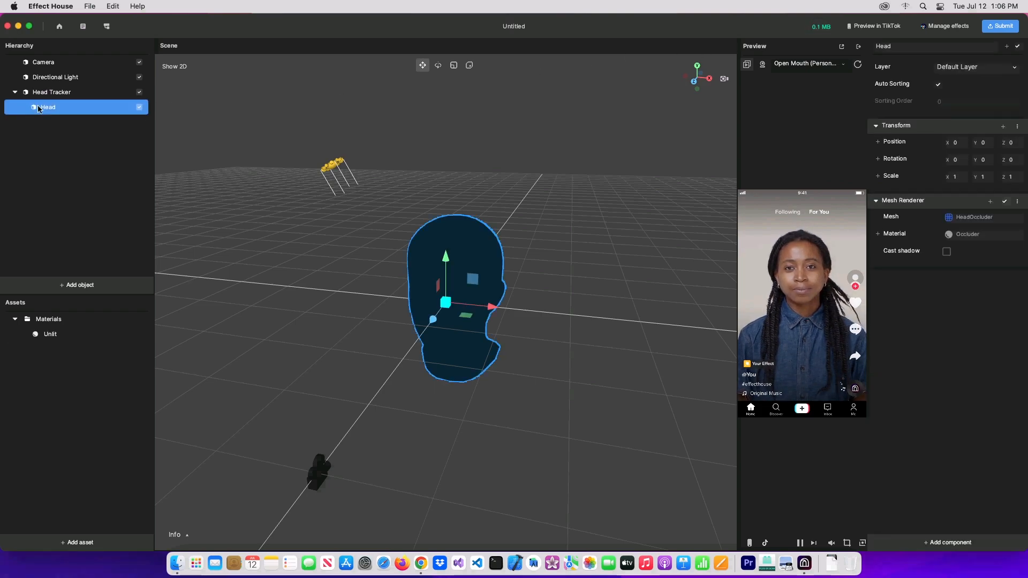
click(979, 236)
click(501, 161)
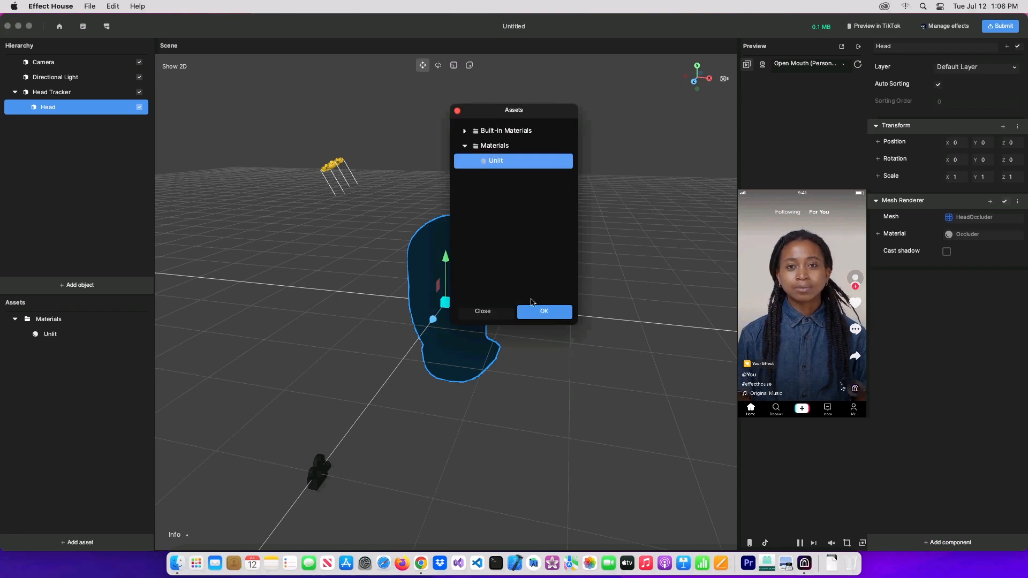
click(545, 313)
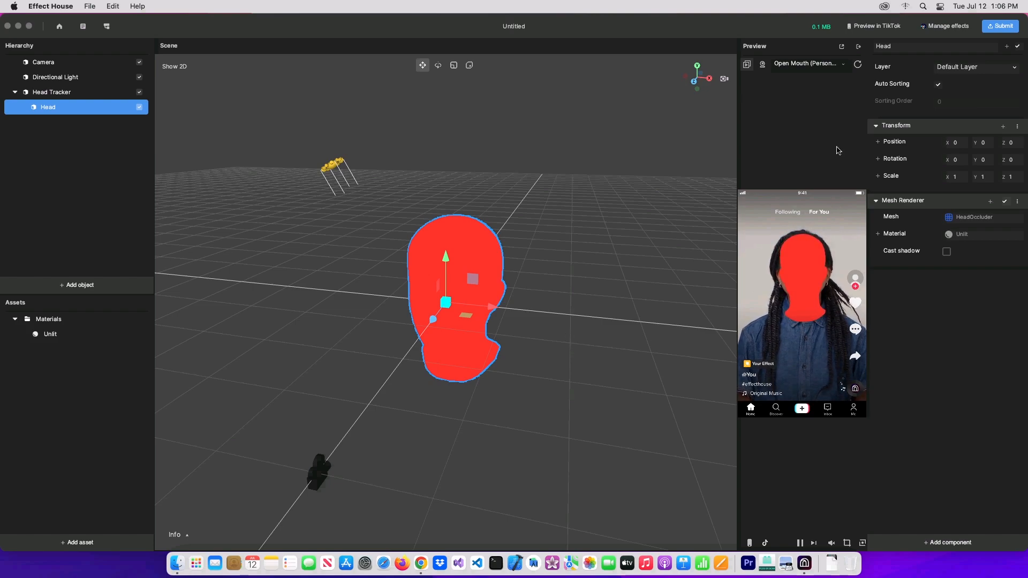
Step: Switch the preview video to the Nodding (Person 1) face clip
click(806, 65)
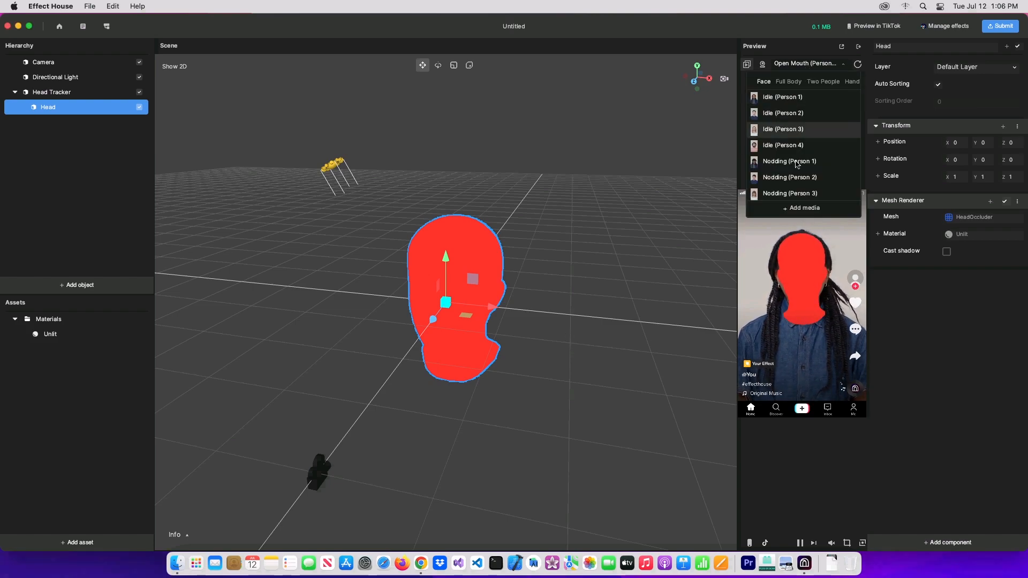
scroll(798, 172, down, 1)
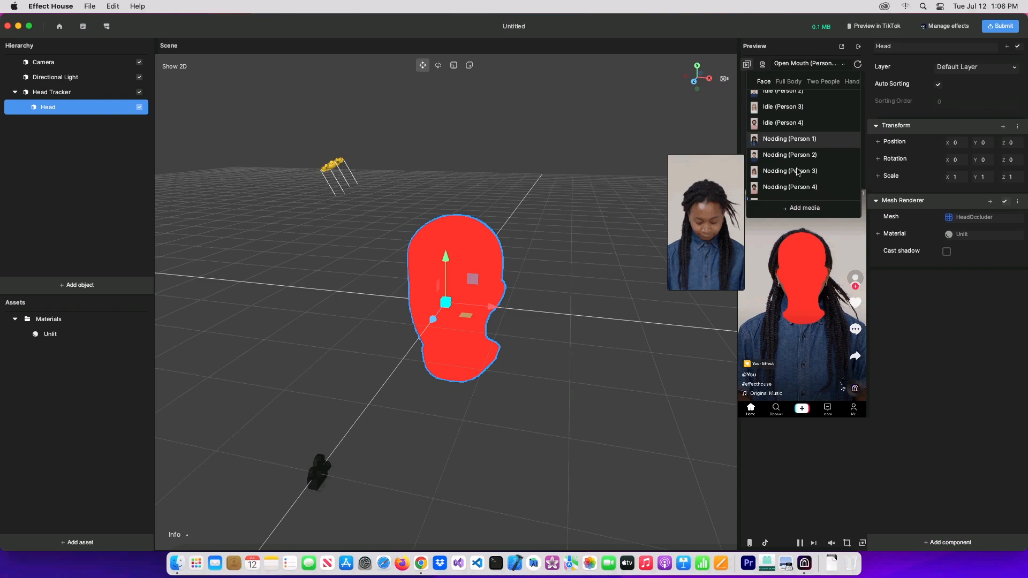
click(795, 142)
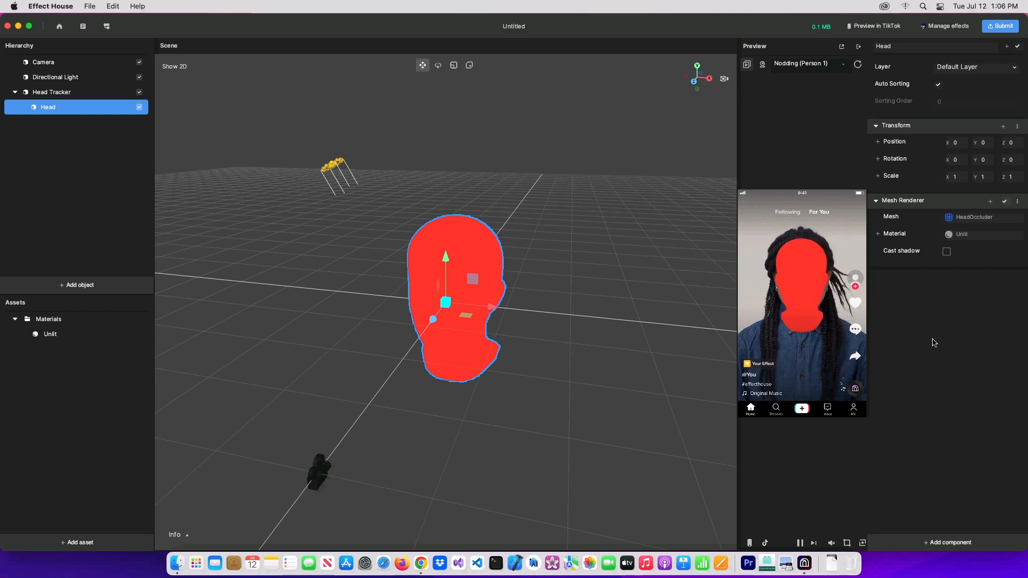
Step: Set the preview video to the Head Turned (Person 1) face clip
click(812, 67)
scroll(814, 183, down, 3)
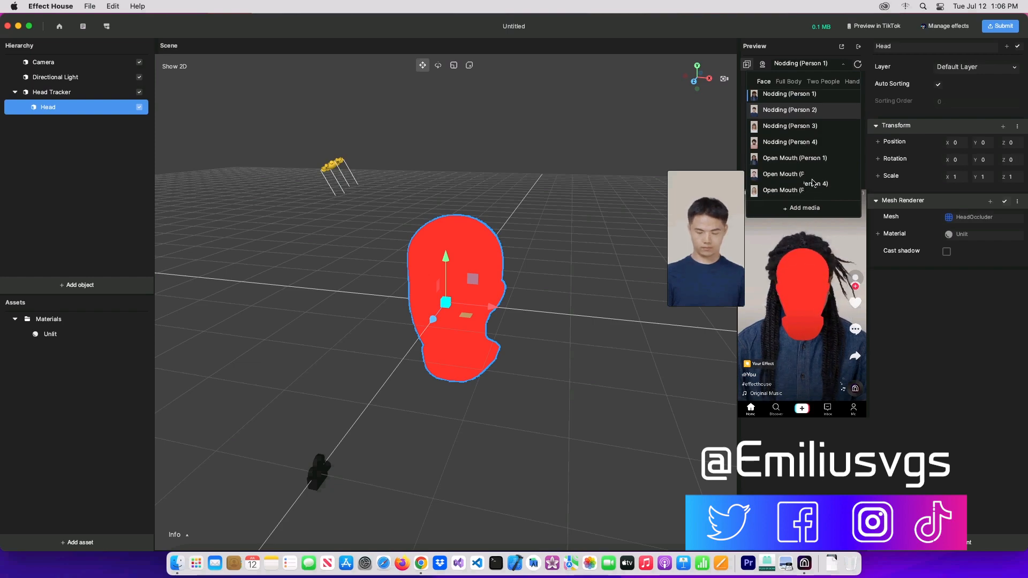
scroll(813, 183, down, 5)
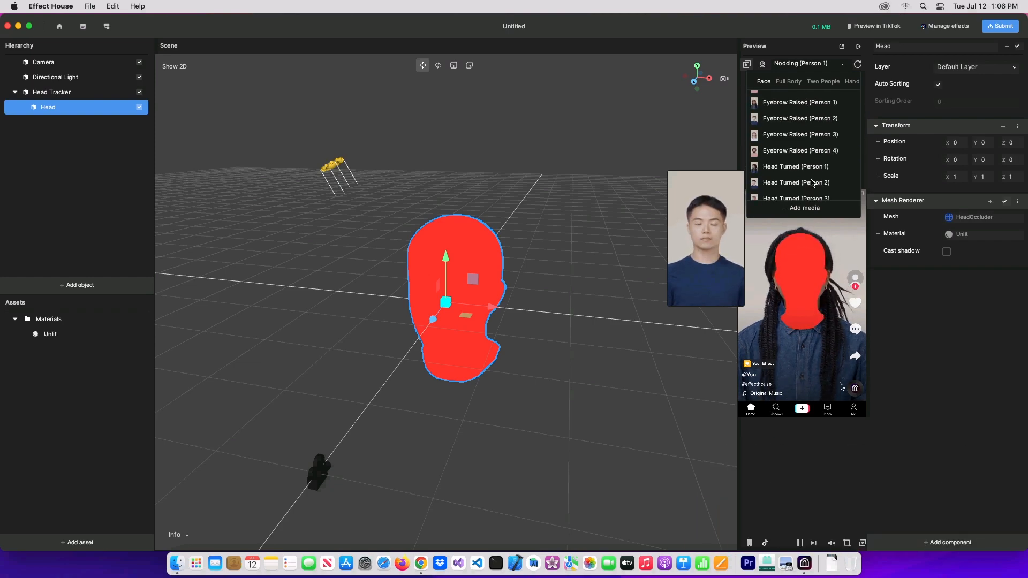
click(813, 183)
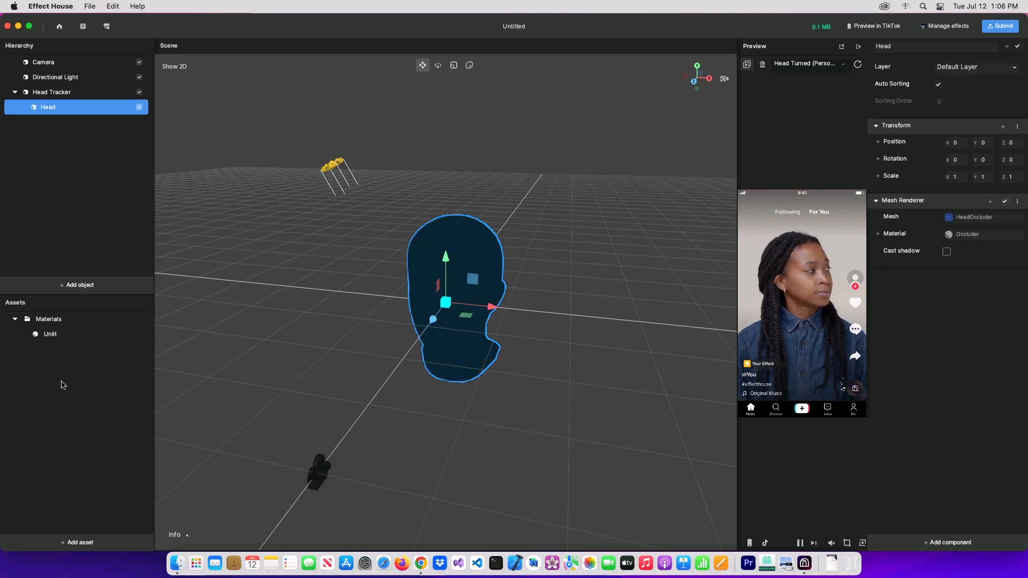
Step: Import SimpleCrown.fbx from the computer into the assets, with blendShape and animation import on and vertex color off
click(92, 180)
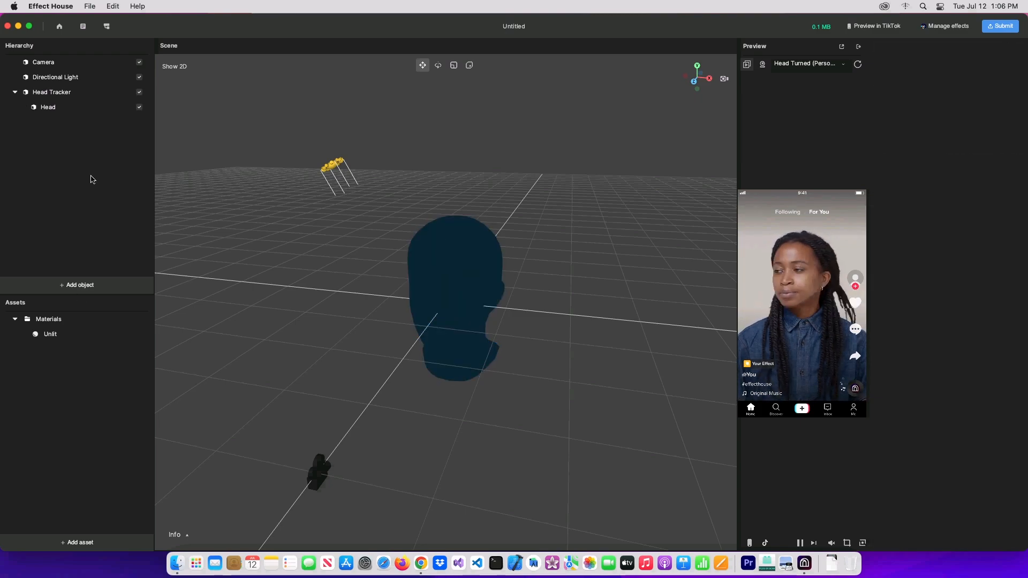
click(79, 542)
mouse_move(151, 455)
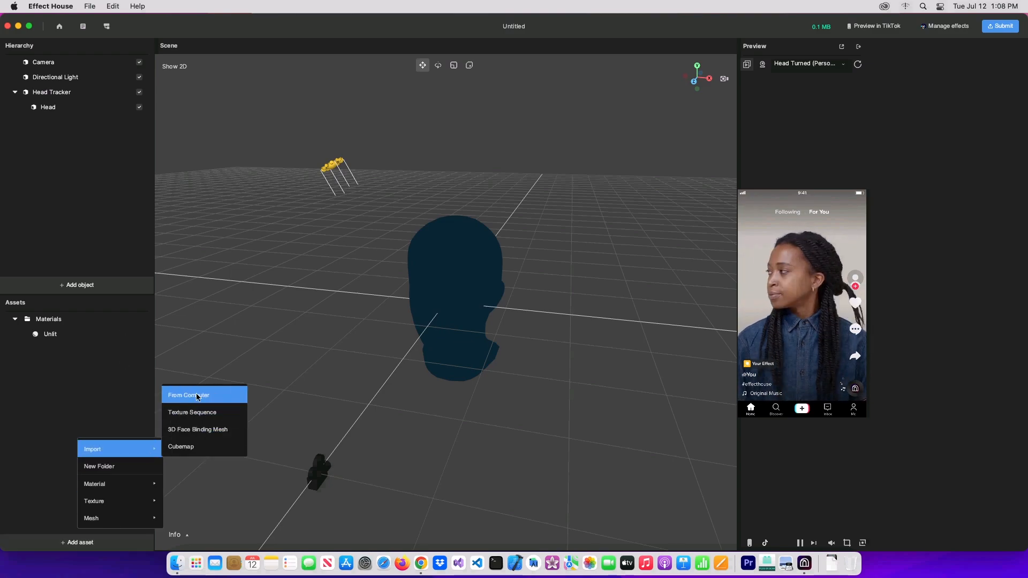
click(188, 395)
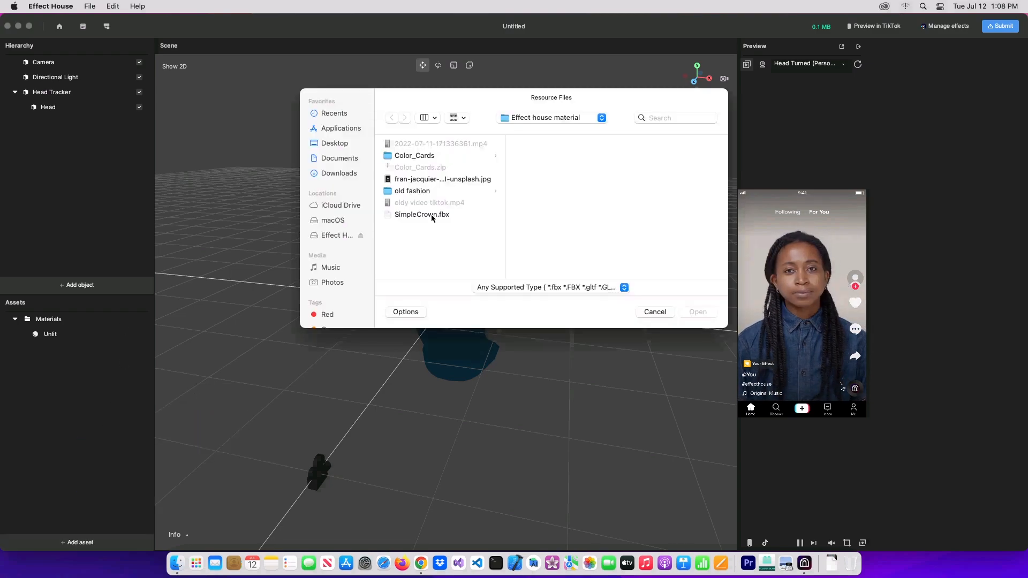
click(431, 216)
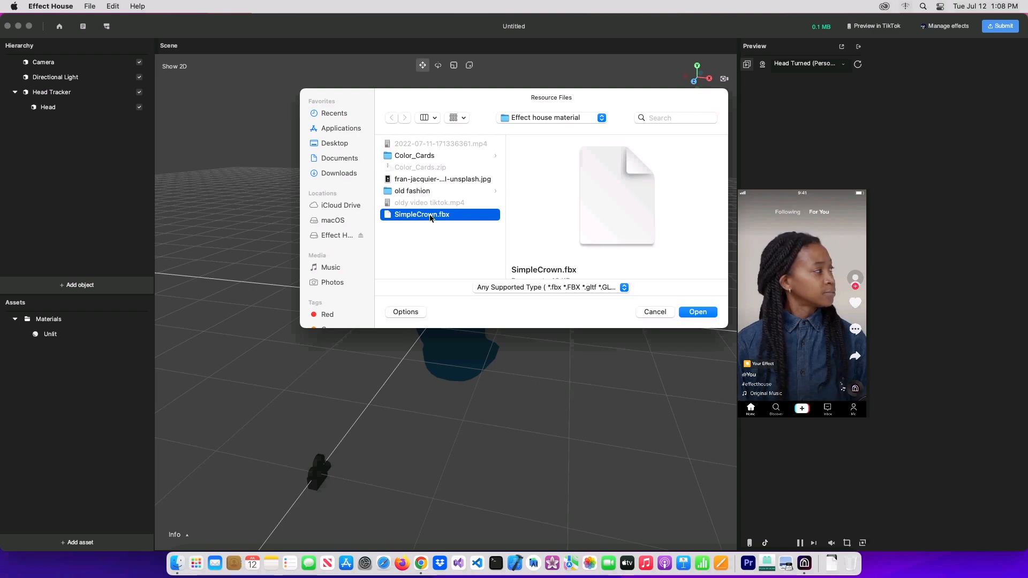
click(697, 312)
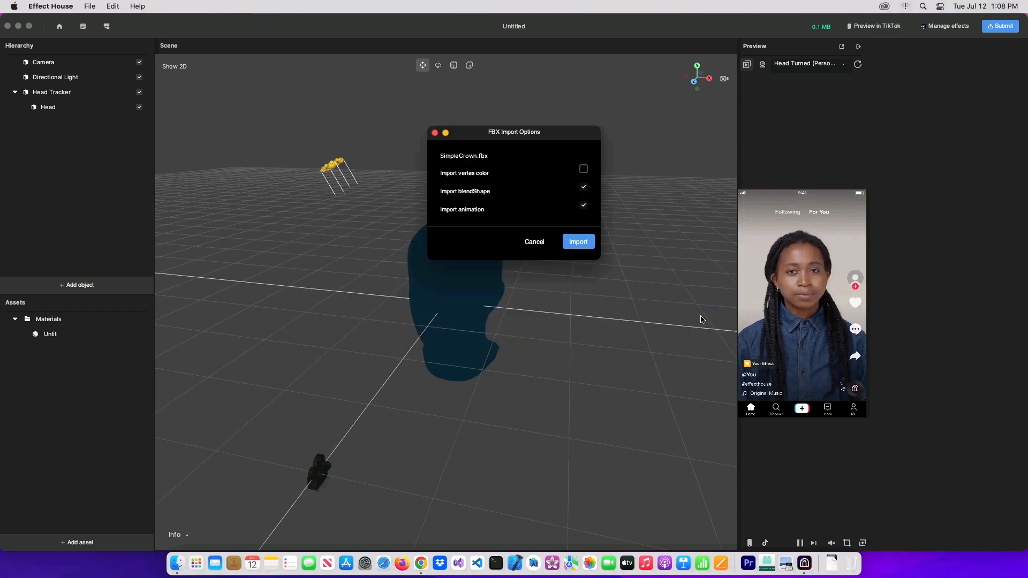
click(578, 242)
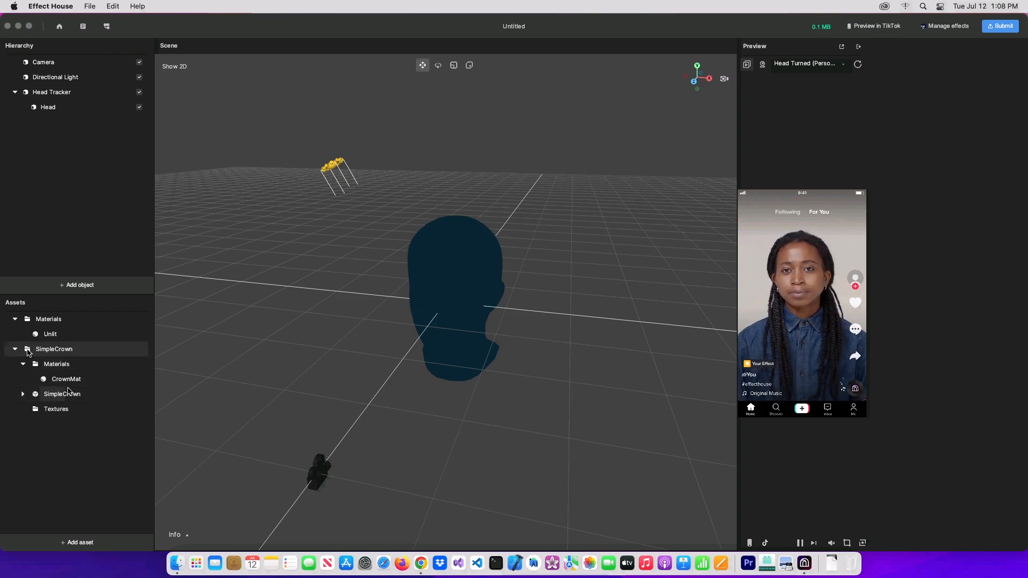
Step: Place the SimpleCrown model under the Head object and raise it to about Y 14.3
click(24, 394)
drag(63, 394, 53, 113)
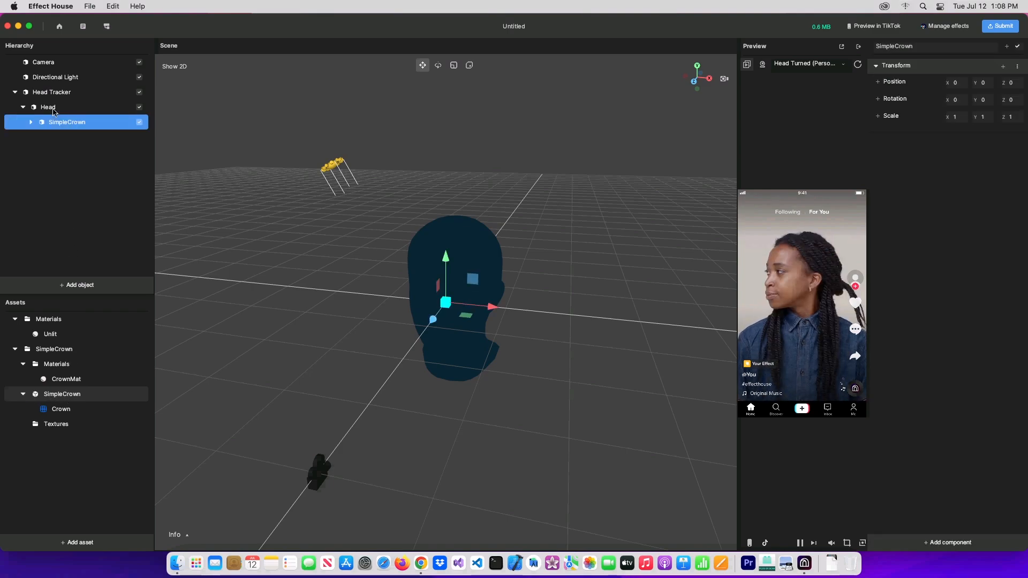
drag(448, 262, 453, 161)
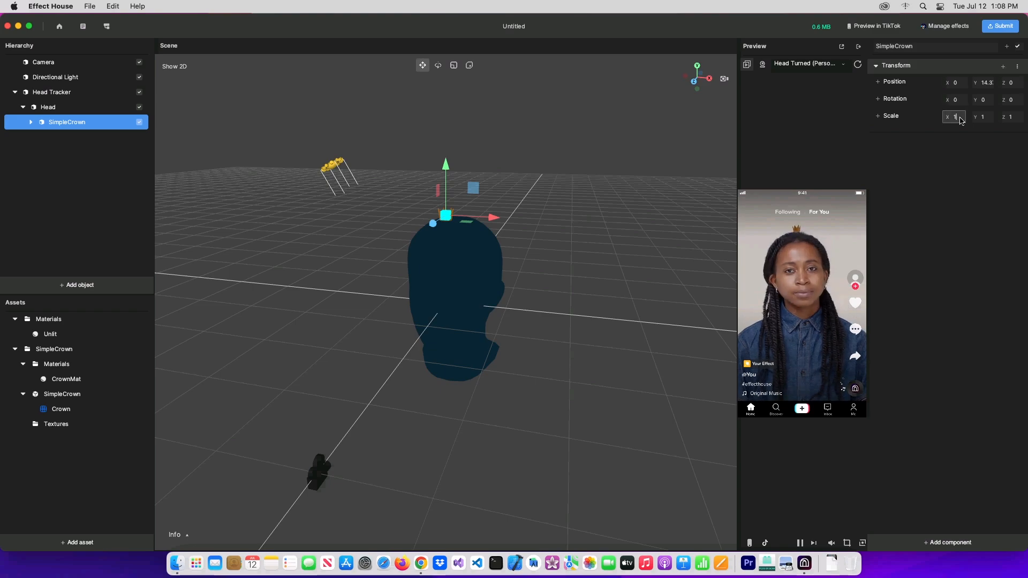
Step: Set the SimpleCrown object's scale to 4 on the X, Y and Z axes
text(4)
key(Tab)
text(14)
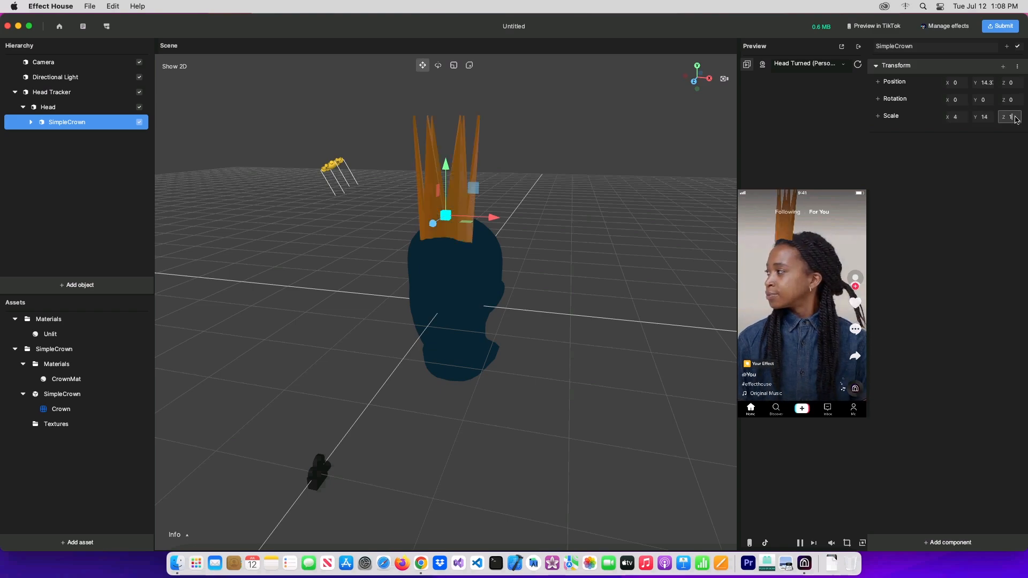
key(Tab)
text(14)
click(1012, 120)
text(4)
key(Return)
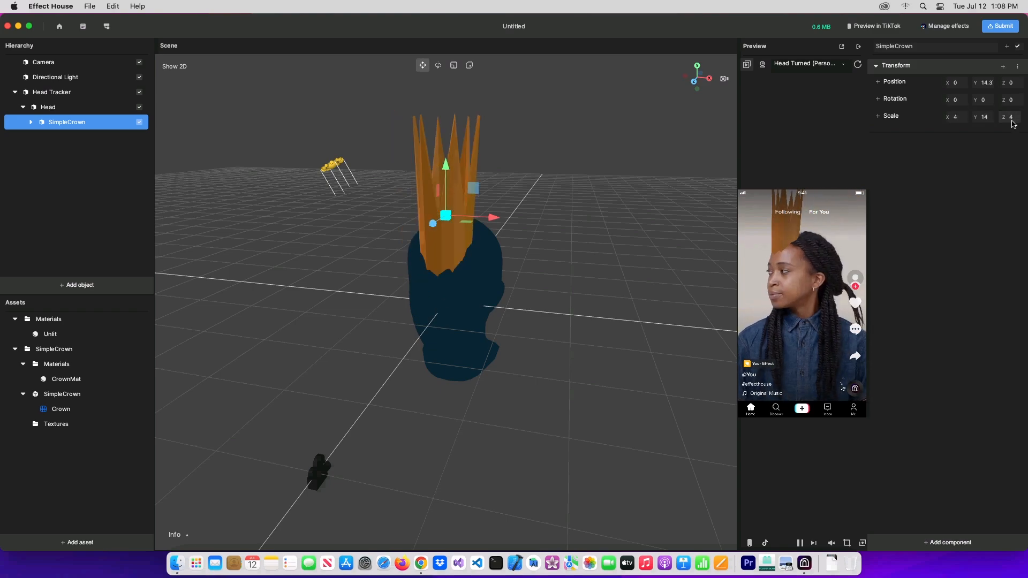
text(4)
key(Return)
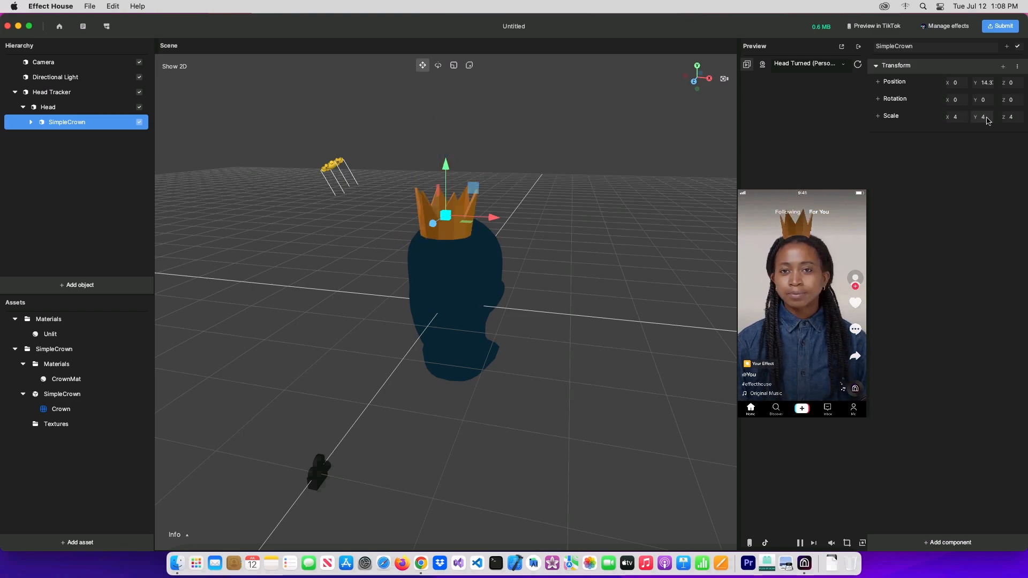
Step: Scale the SimpleCrown object to 6 on the X, Y and Z axes
click(956, 118)
text(6)
key(Return)
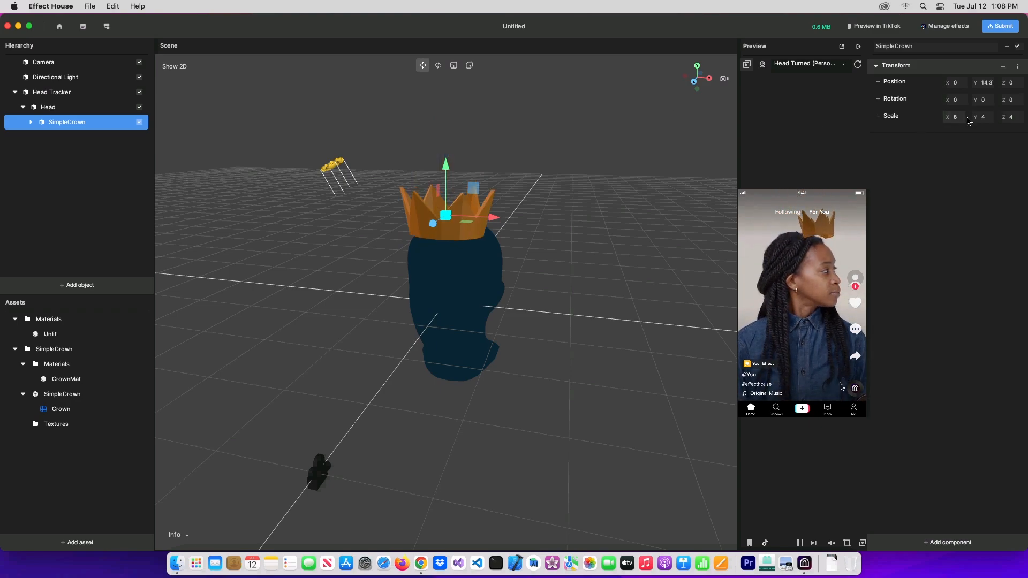
click(984, 117)
text(6)
drag(1015, 118, 1021, 119)
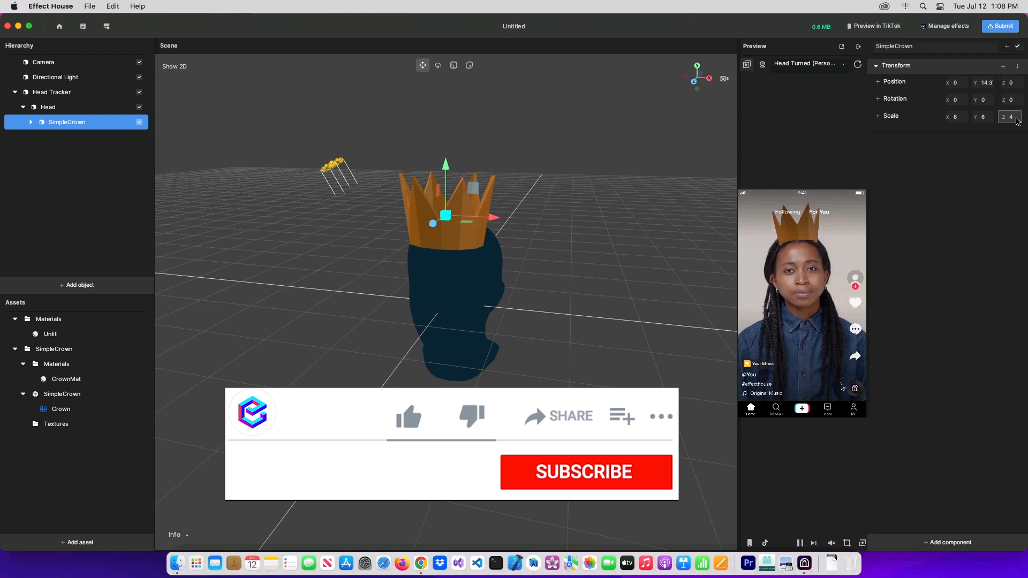
Step: Move the crown up and back to about Y 15.8, Z -5.4, and tilt it about 19.6 degrees around X
drag(437, 228, 443, 226)
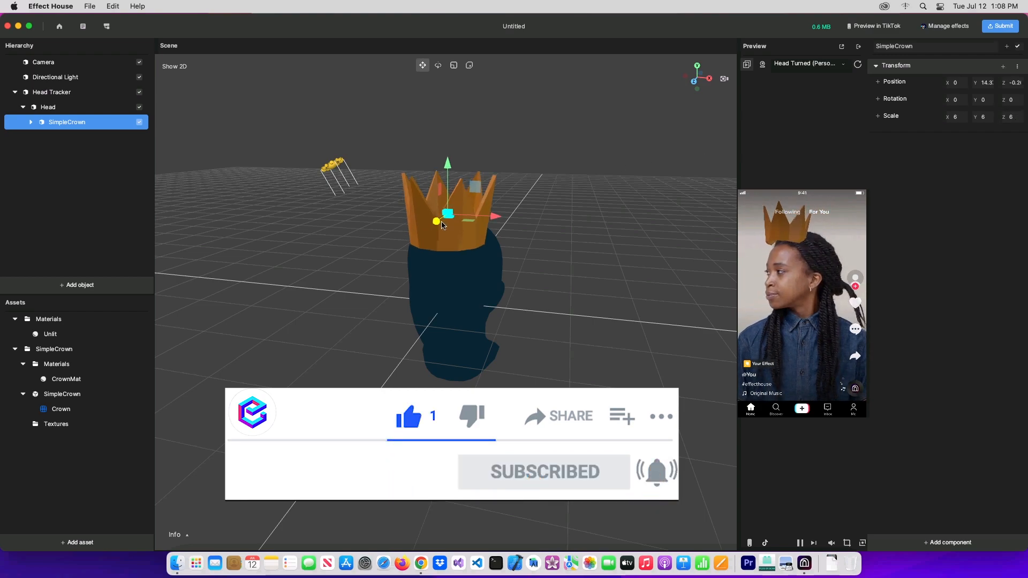
mouse_move(452, 174)
mouse_down()
mouse_move(464, 139)
mouse_move(459, 155)
mouse_up()
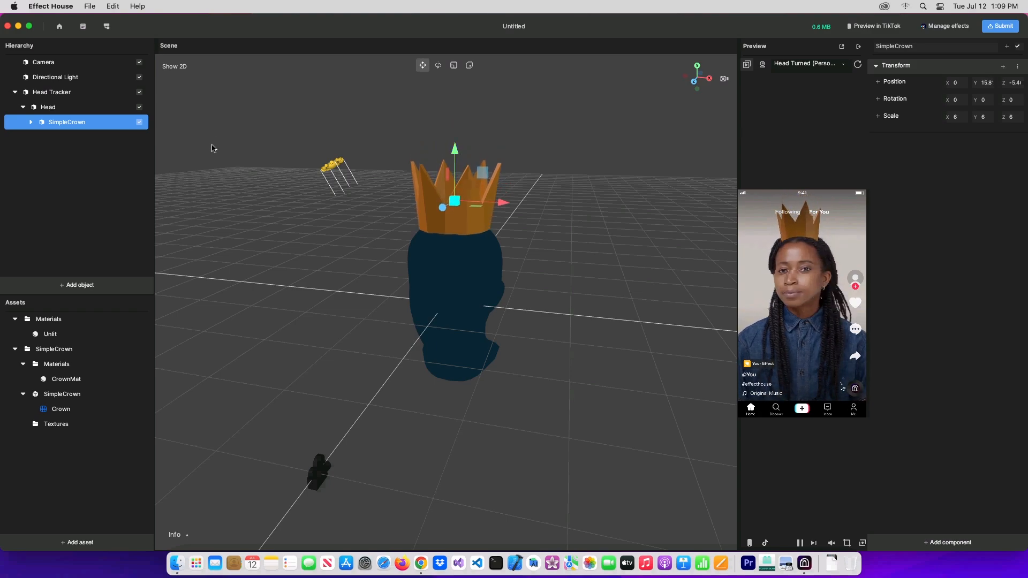
click(438, 65)
drag(443, 190, 440, 205)
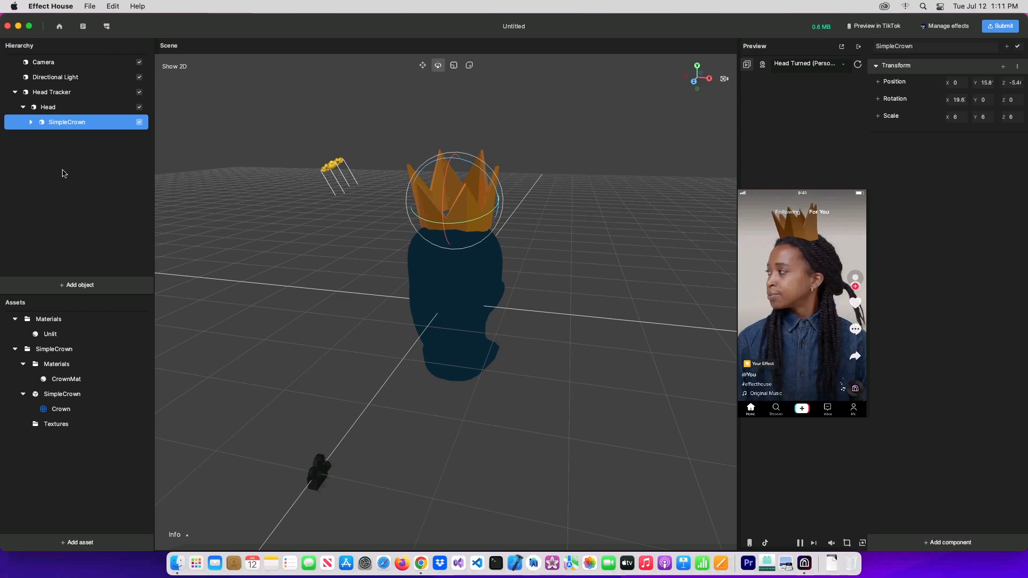
Step: Turn on the MRAO texture of CrownMat and set metallic to 0.205 and roughness to 0.256
click(71, 381)
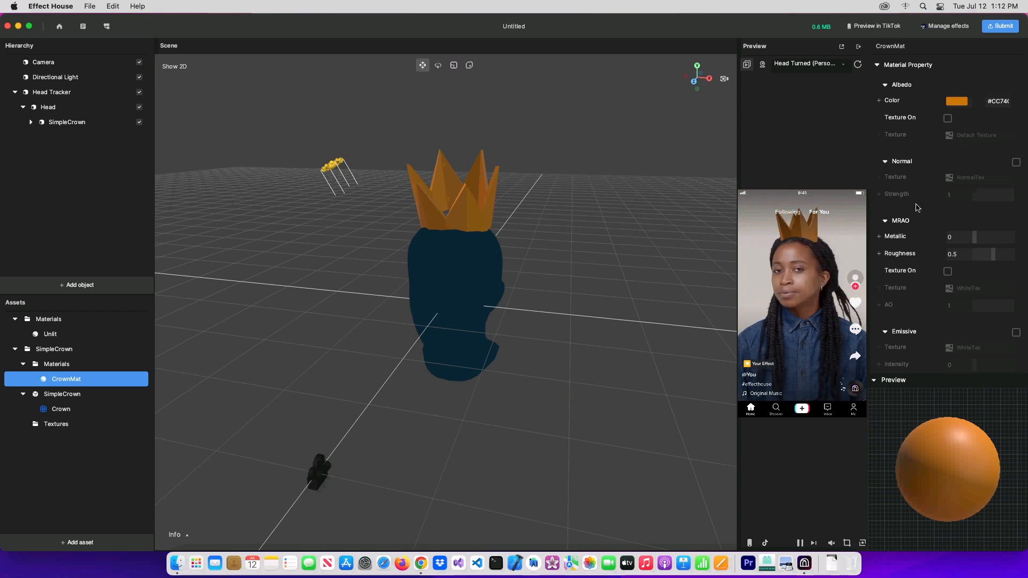
scroll(917, 207, down, 2)
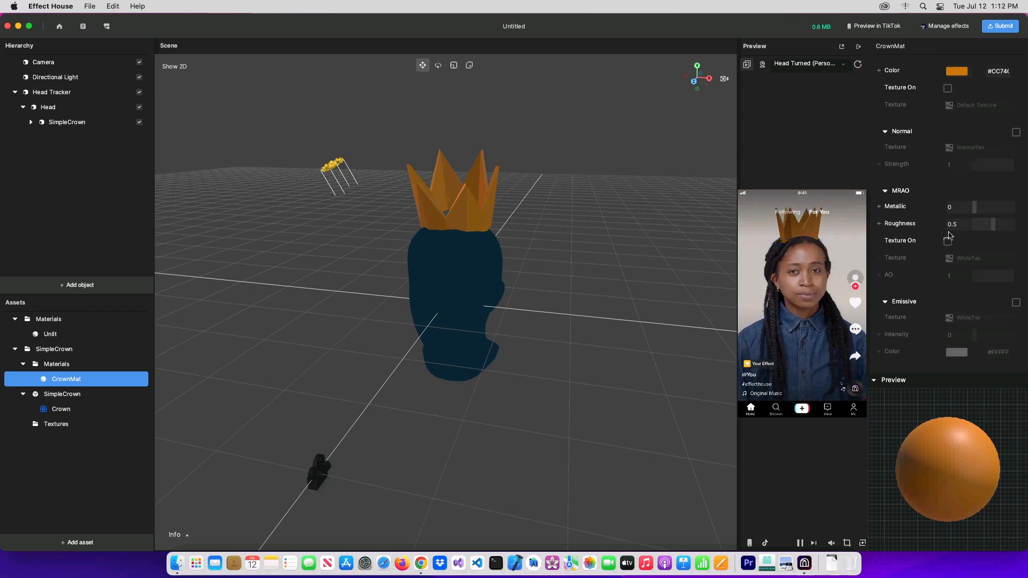
click(947, 242)
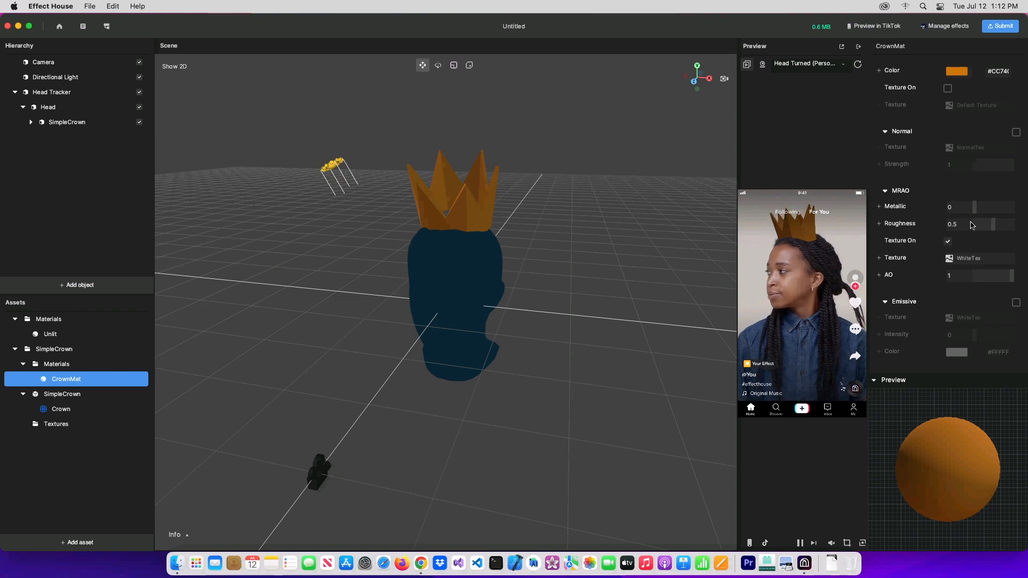
mouse_move(988, 211)
mouse_down()
mouse_move(1005, 212)
mouse_move(969, 209)
mouse_move(988, 226)
mouse_move(982, 207)
mouse_up()
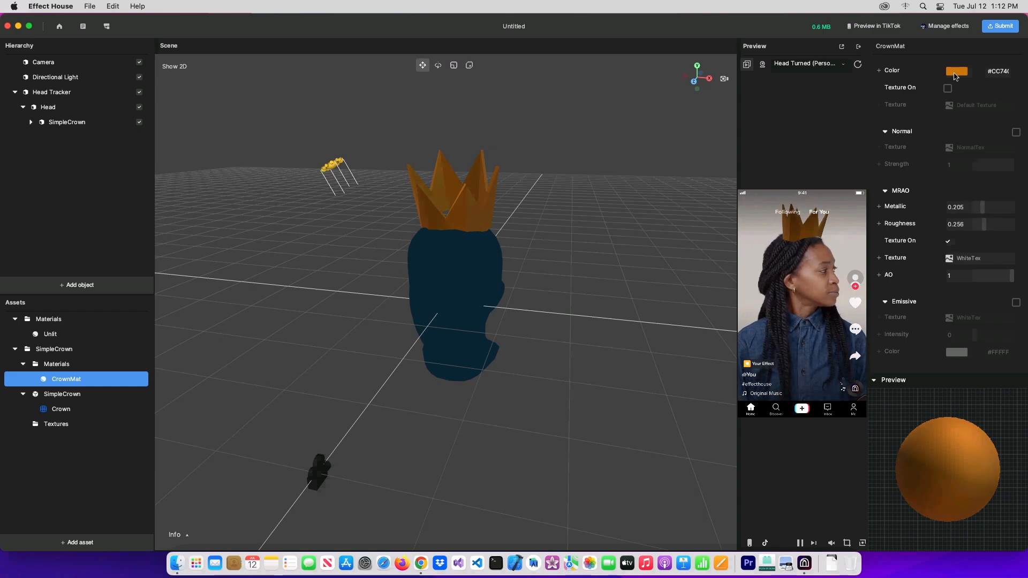
Step: Change CrownMat's albedo color to yellow, #E5E645
click(955, 73)
click(897, 156)
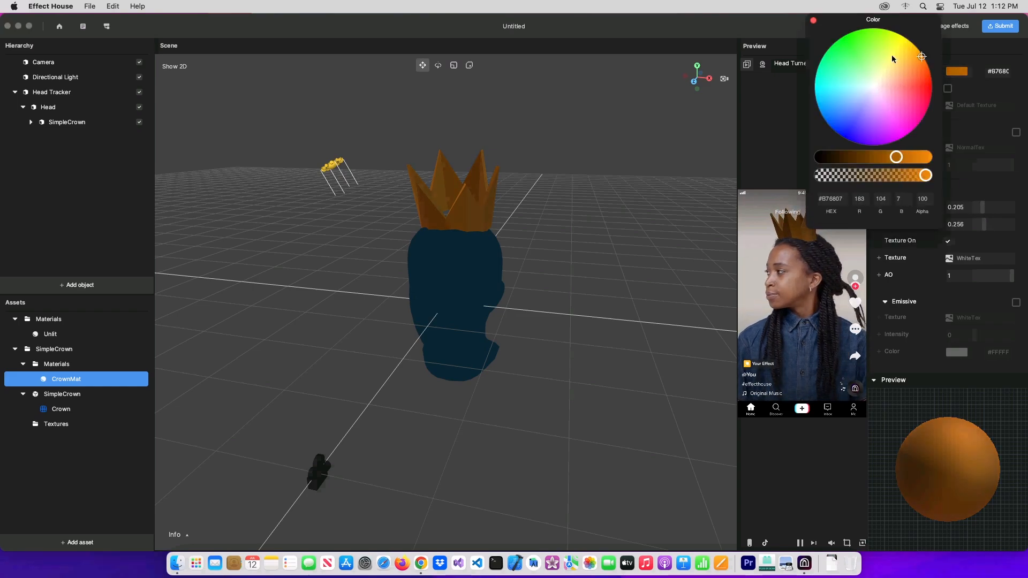
click(895, 55)
drag(900, 157, 916, 157)
drag(899, 54, 895, 52)
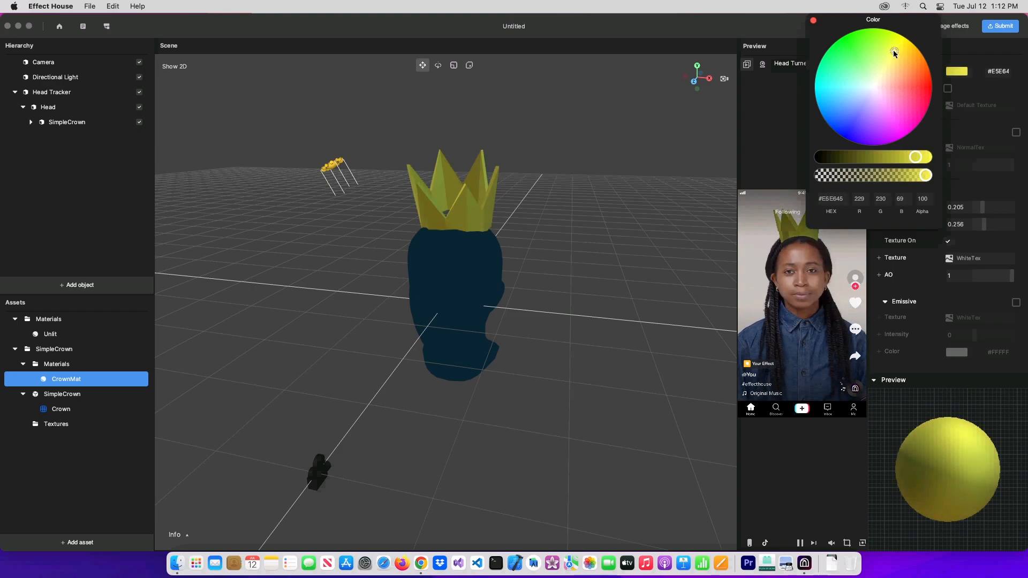
click(813, 22)
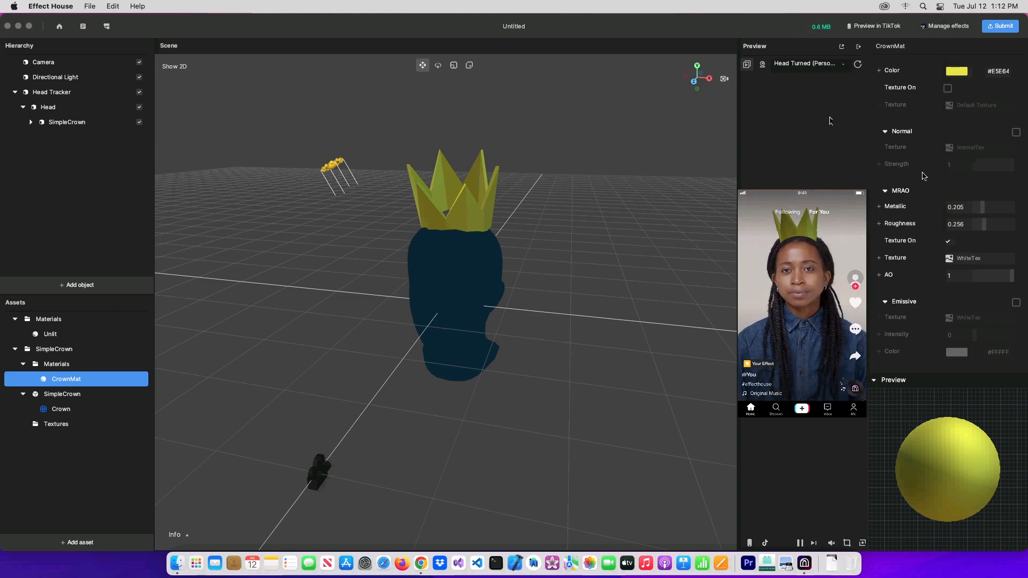
scroll(926, 275, down, 2)
drag(1011, 260, 997, 265)
key(super+z)
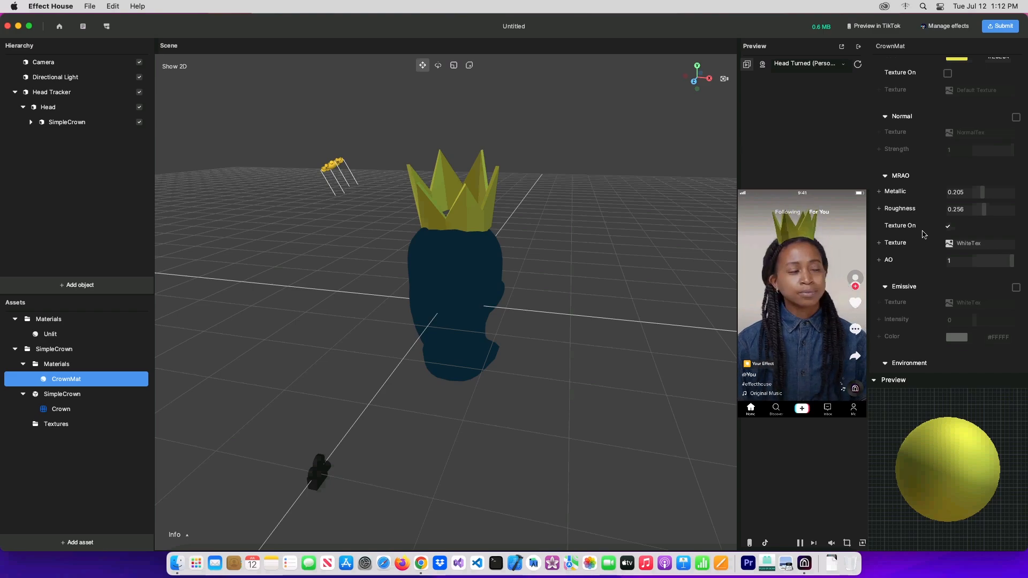
scroll(920, 181, up, 2)
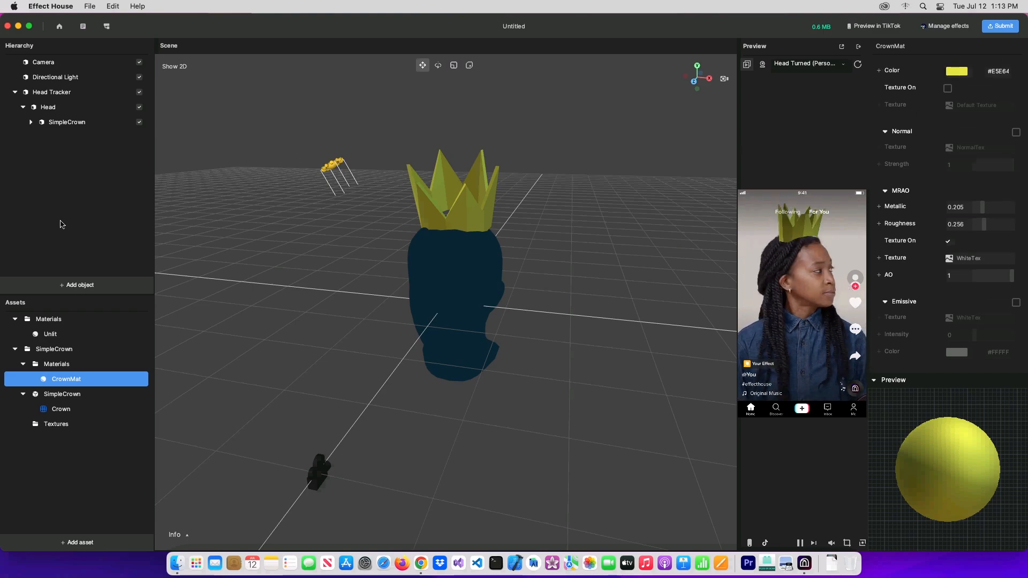
Step: Add a Post Process component to the Camera object
click(70, 63)
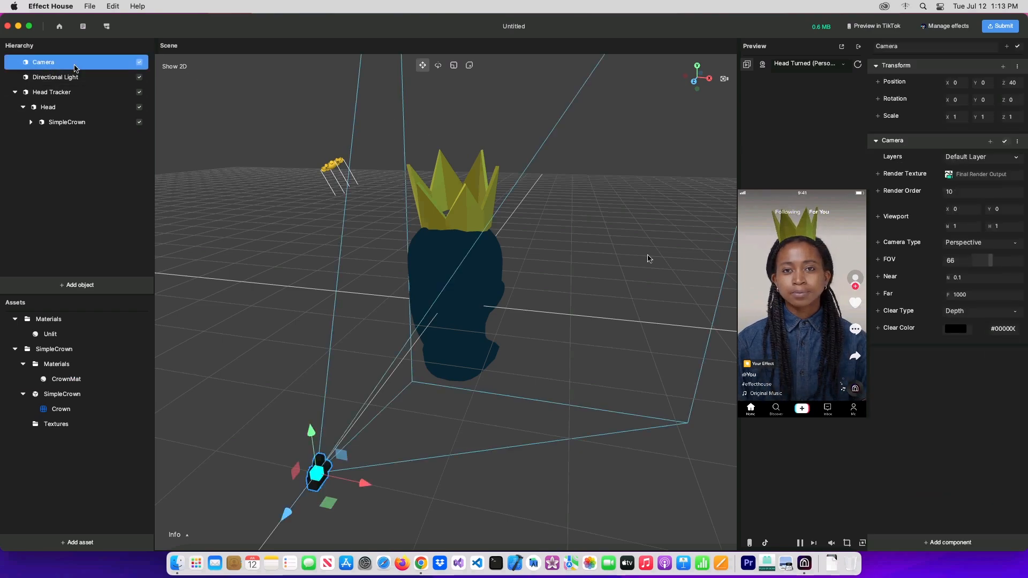
click(943, 542)
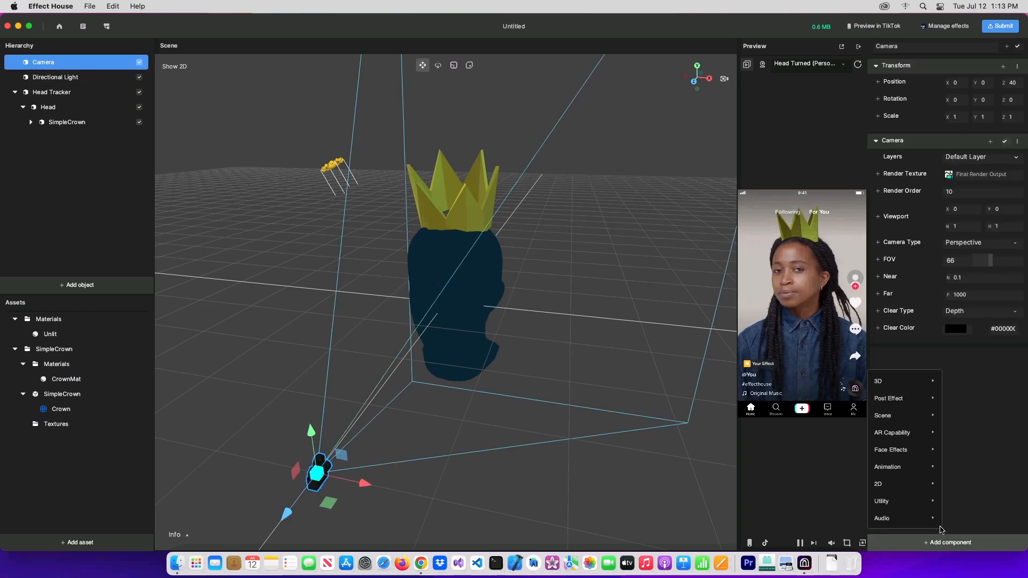
mouse_move(898, 416)
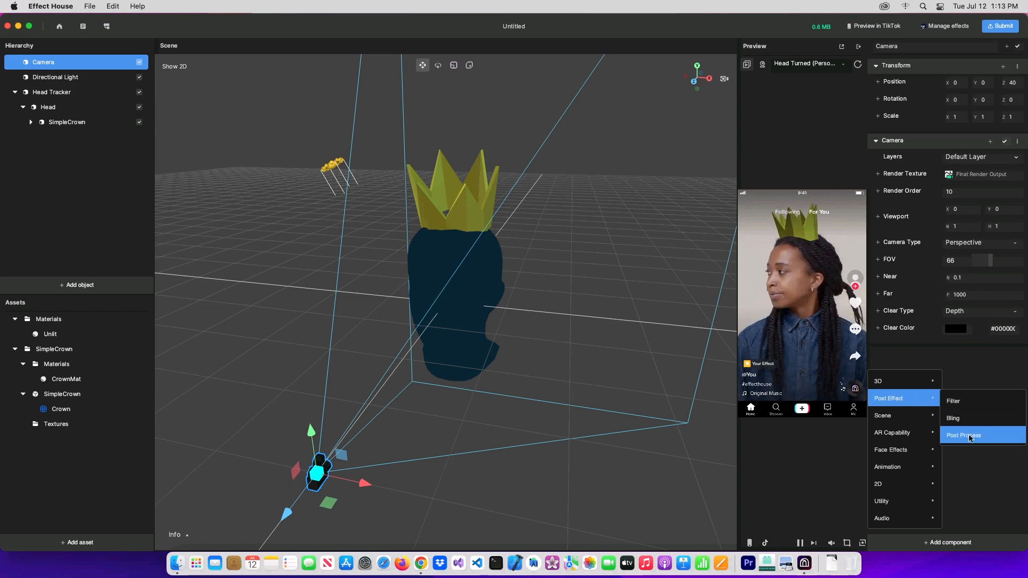
click(970, 438)
Step: Add a Bloom effect to the Camera's Post Process and set its threshold to 0.76
click(946, 372)
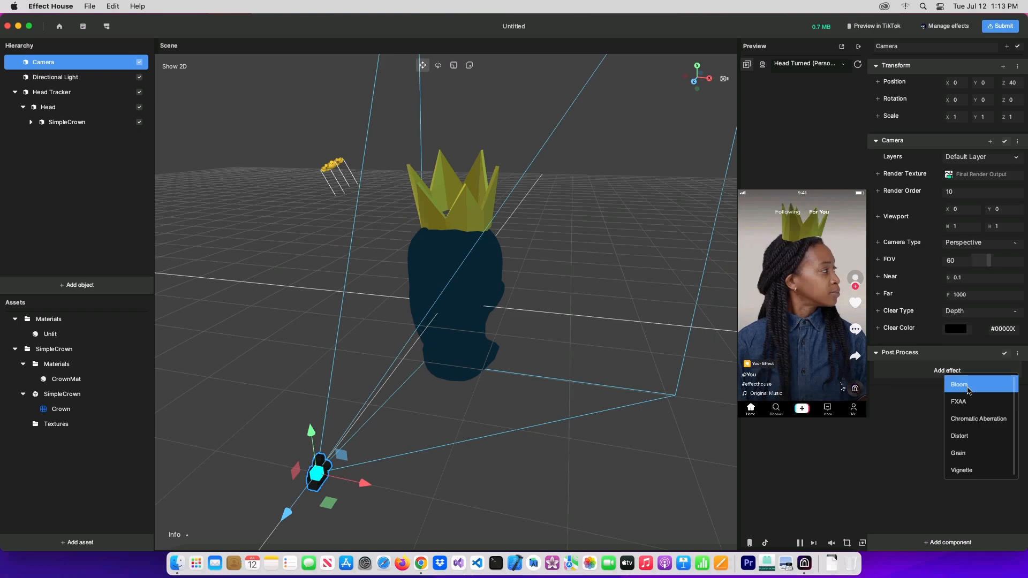
click(969, 385)
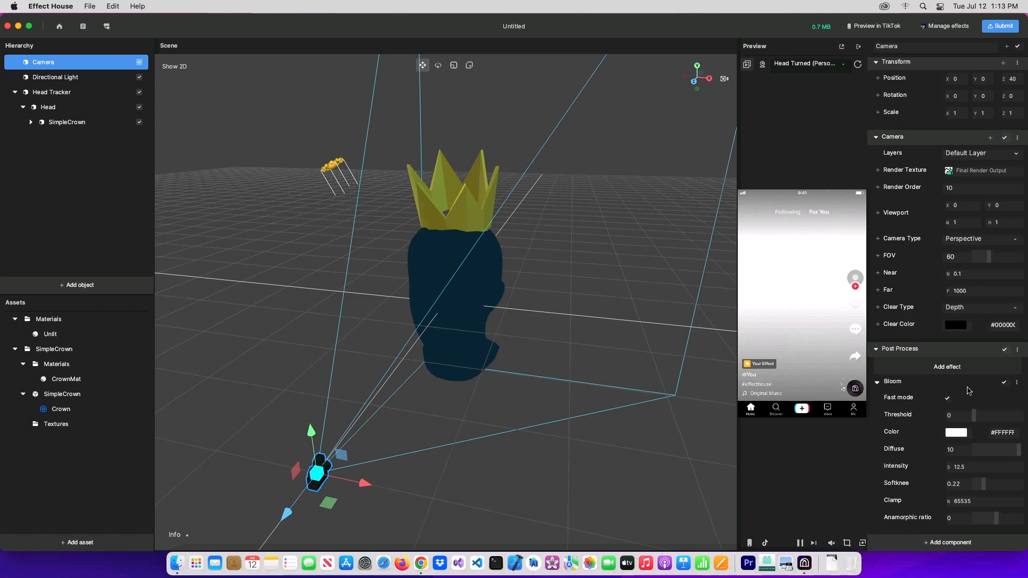
mouse_move(977, 423)
mouse_down()
mouse_move(999, 421)
mouse_move(977, 419)
mouse_up()
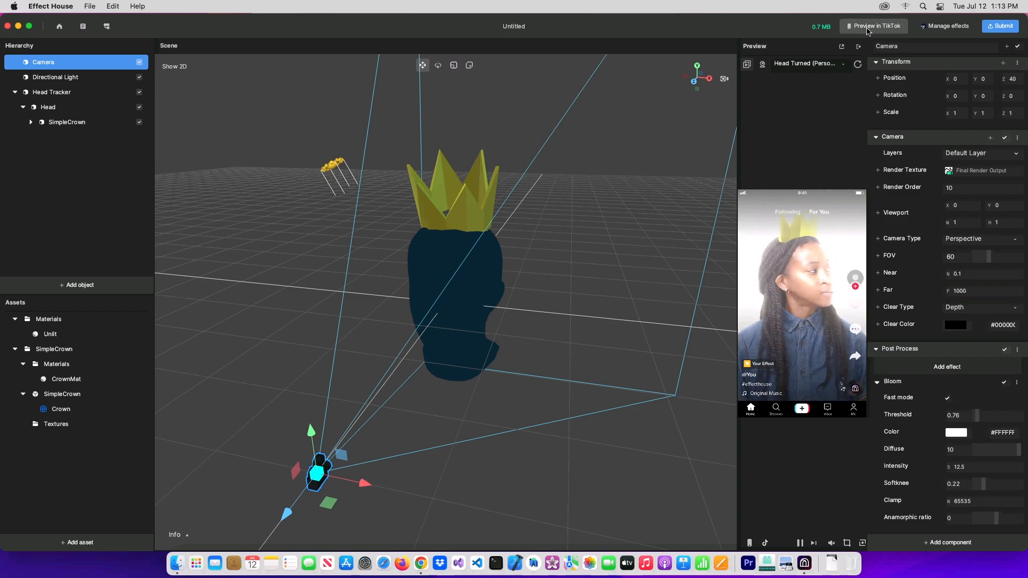
Step: Request the TikTok preview code for the effect and open the code scanner in the TikTok phone app
click(869, 28)
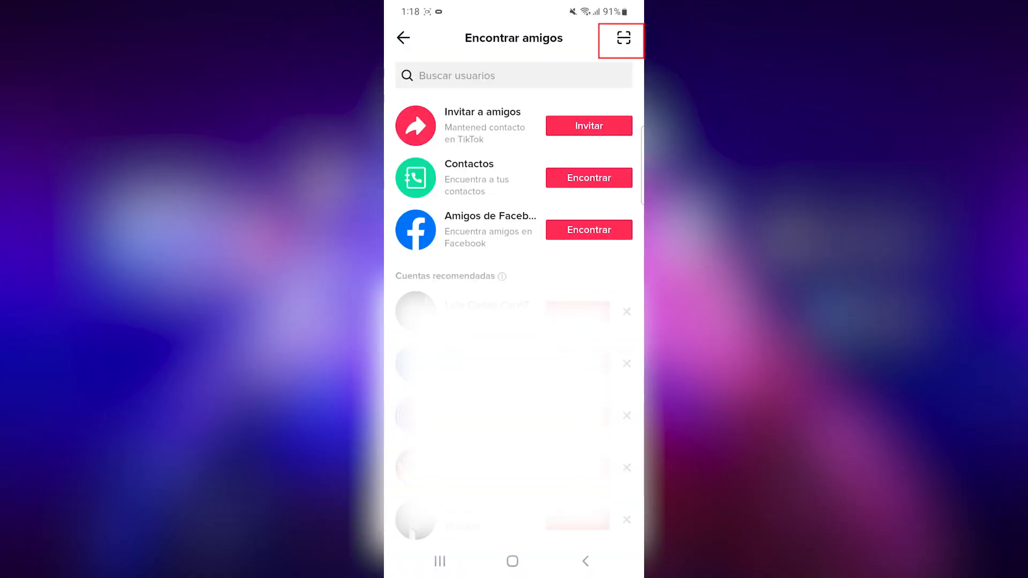
click(624, 37)
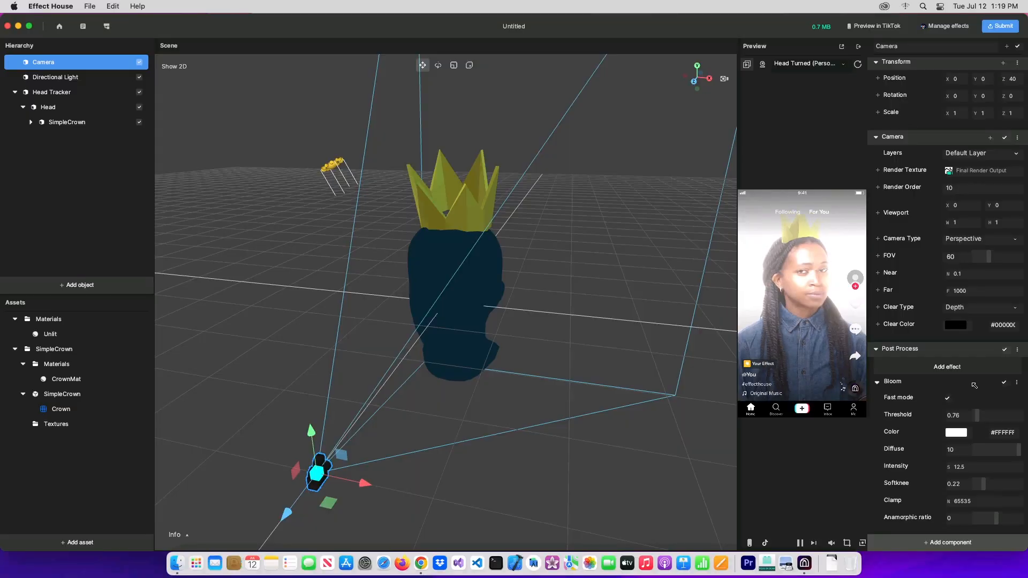
Step: Replace the Bloom effect with a Vignette set to power 1.3 and contrast 7.39
click(972, 386)
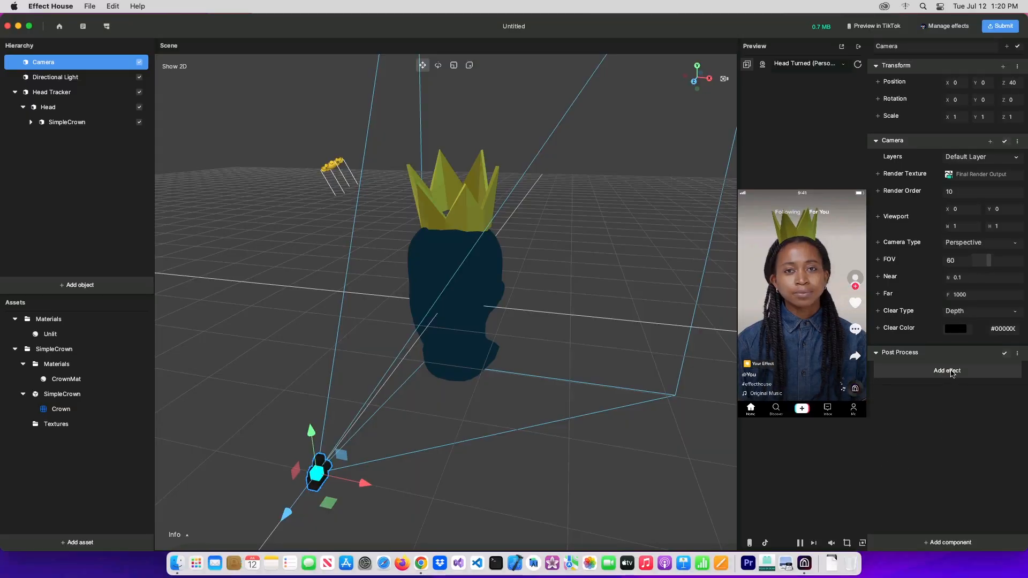
click(951, 372)
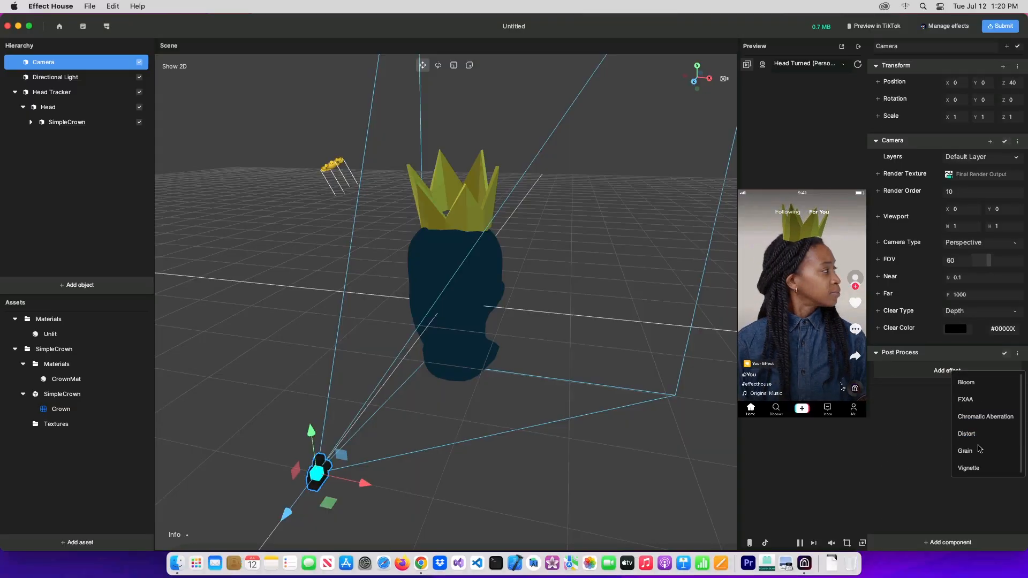
click(970, 468)
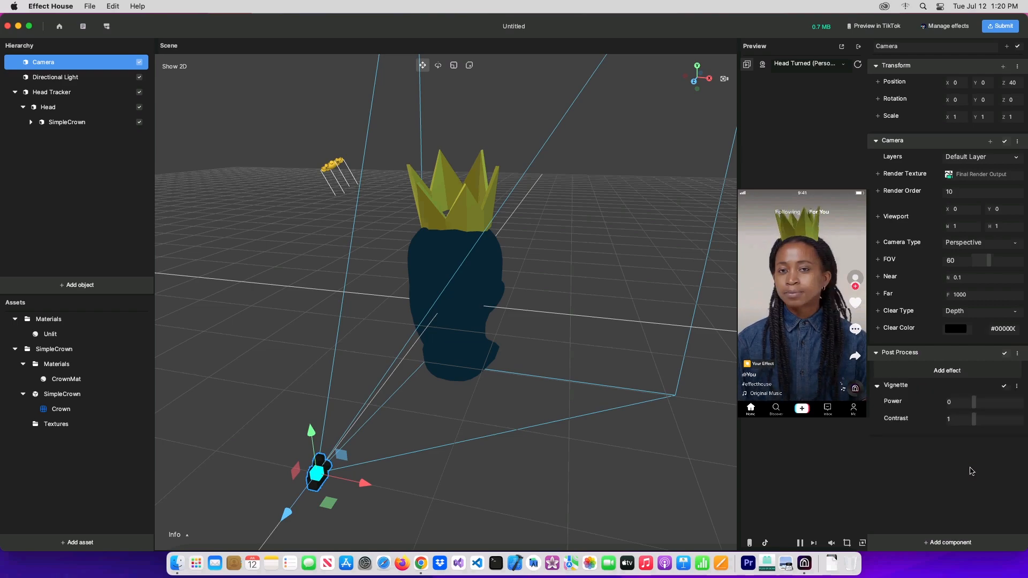
drag(970, 406, 979, 423)
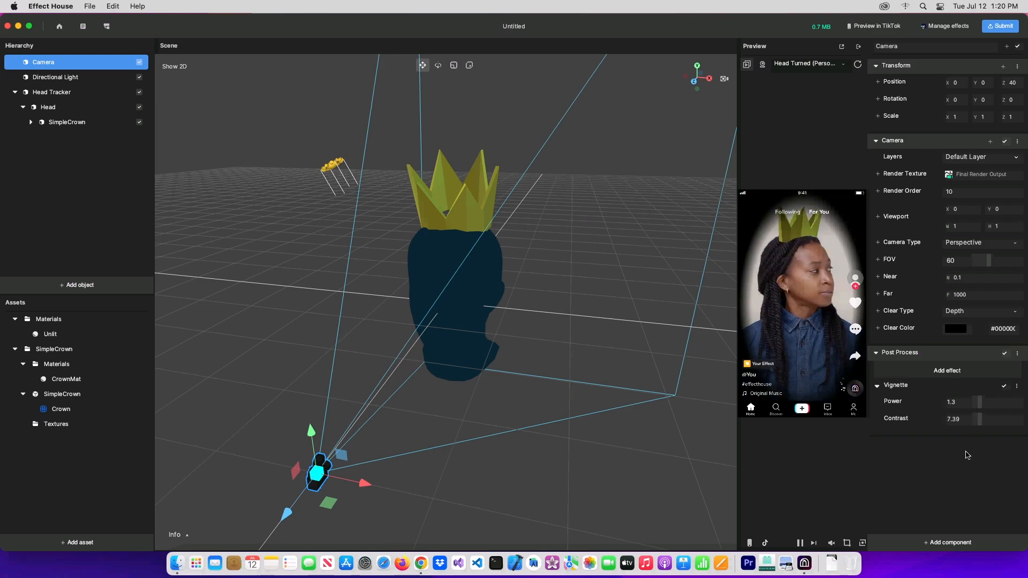
Step: Show the QR code for previewing the vignetted crown effect in TikTok
click(868, 26)
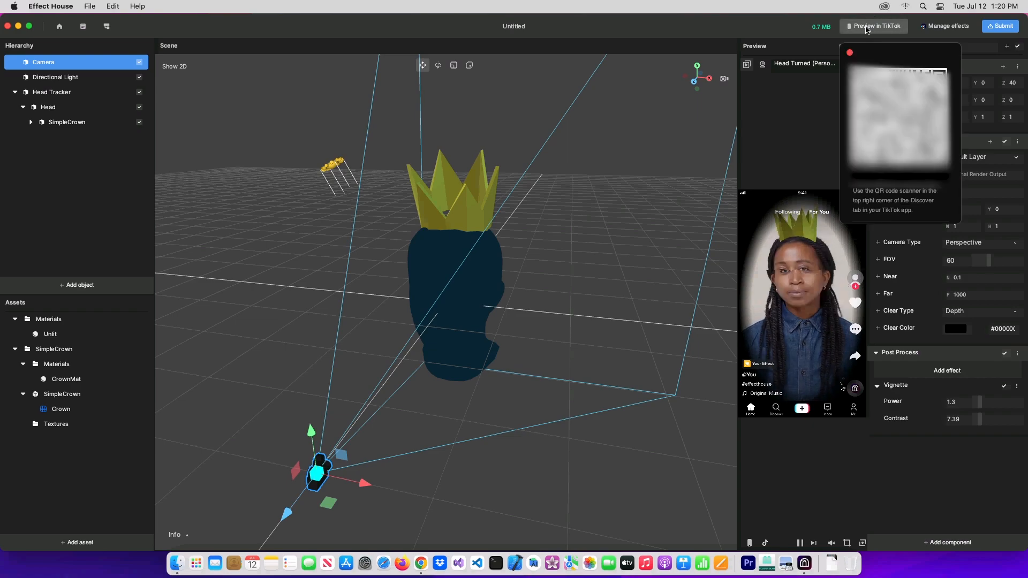